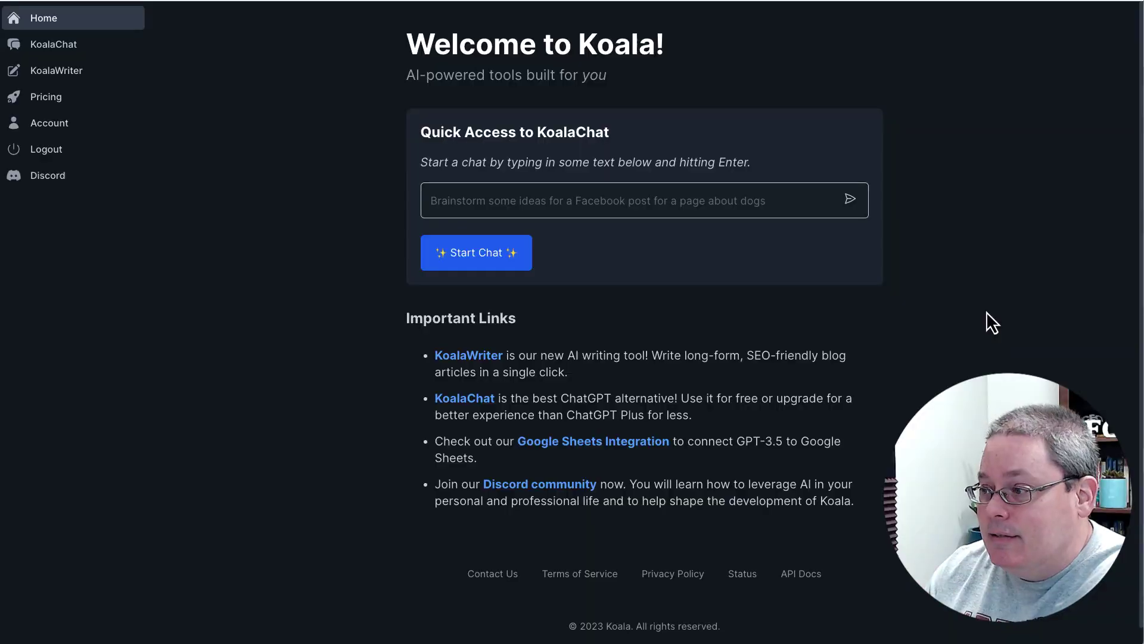
# Open KoalaWriter in Bulk Mode and look over the GPT-3.5, Blog Post form settings.
pyautogui.click(64, 80)
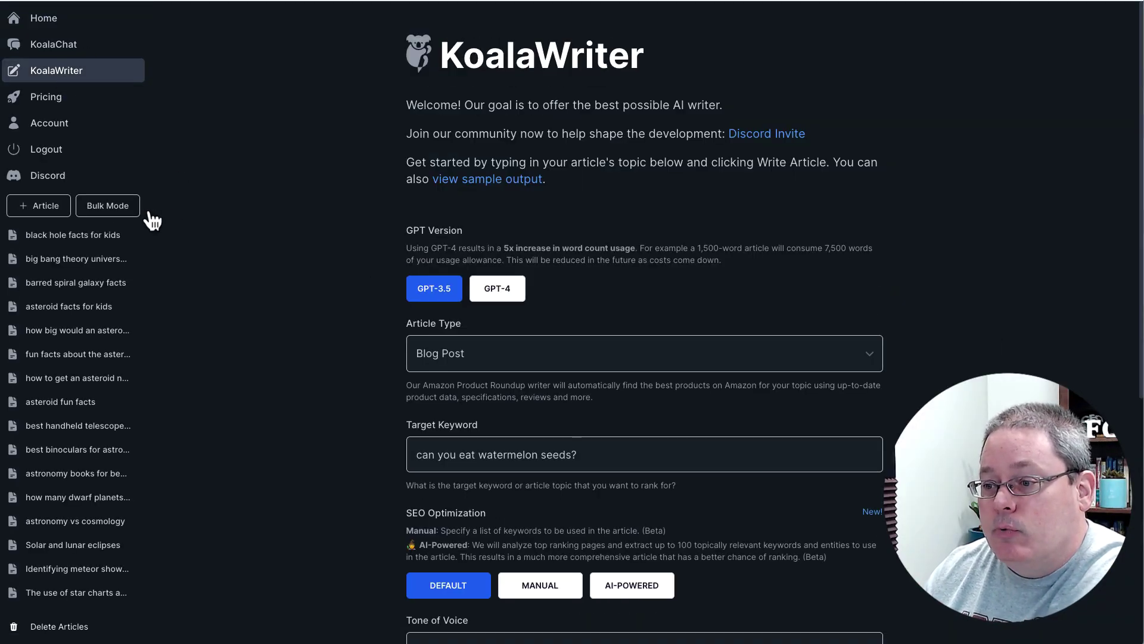
pyautogui.click(122, 215)
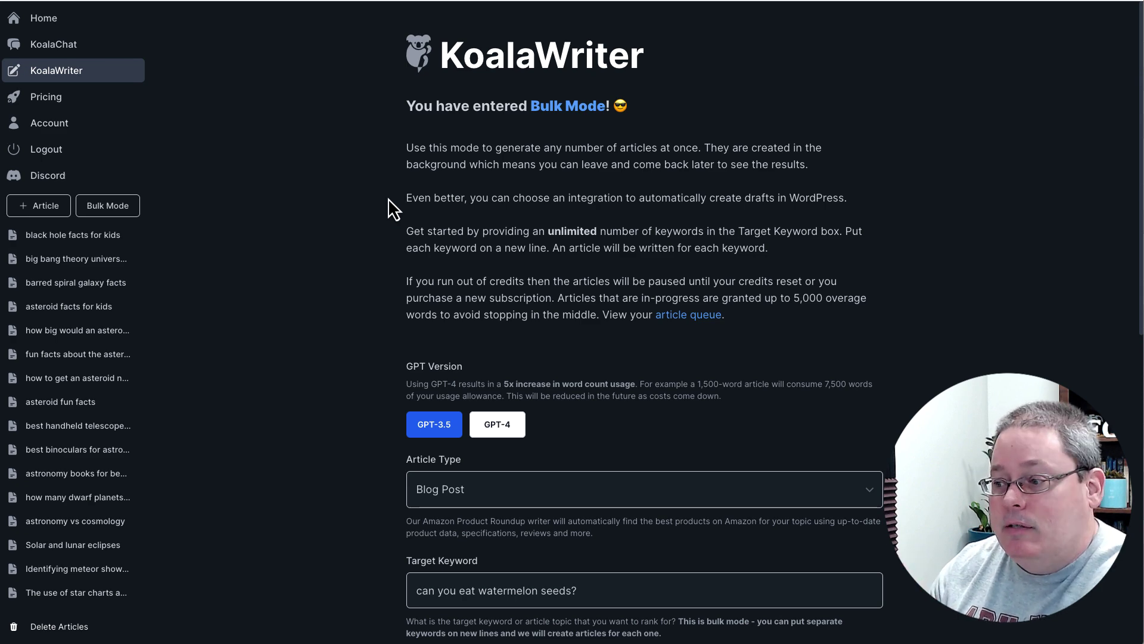
pyautogui.scroll(-5, 379, 316)
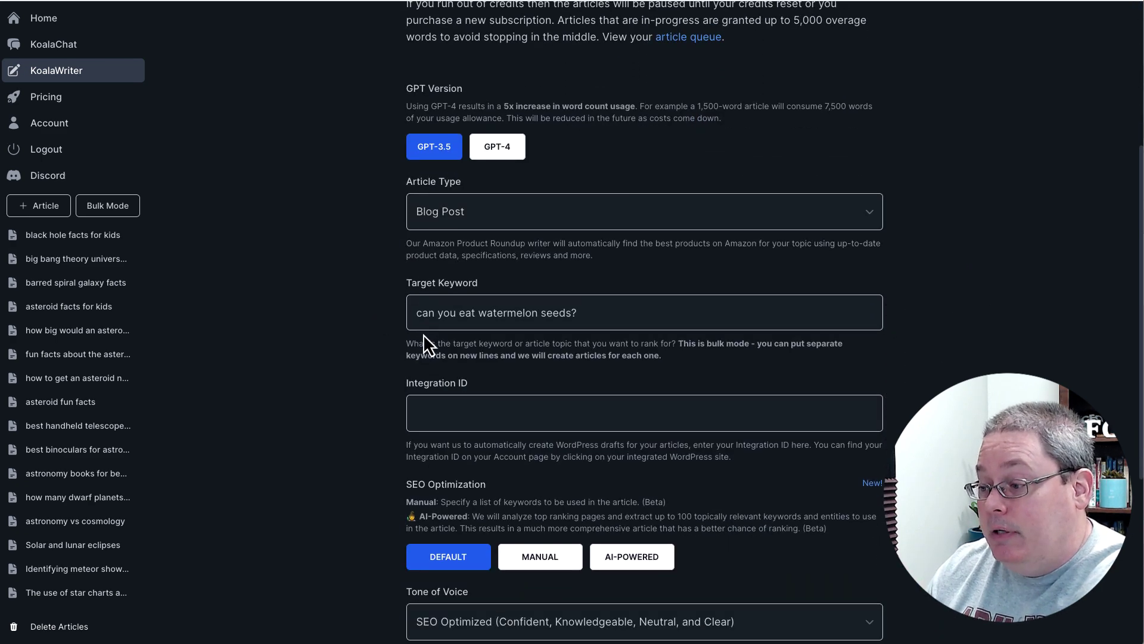
pyautogui.scroll(-5, 384, 333)
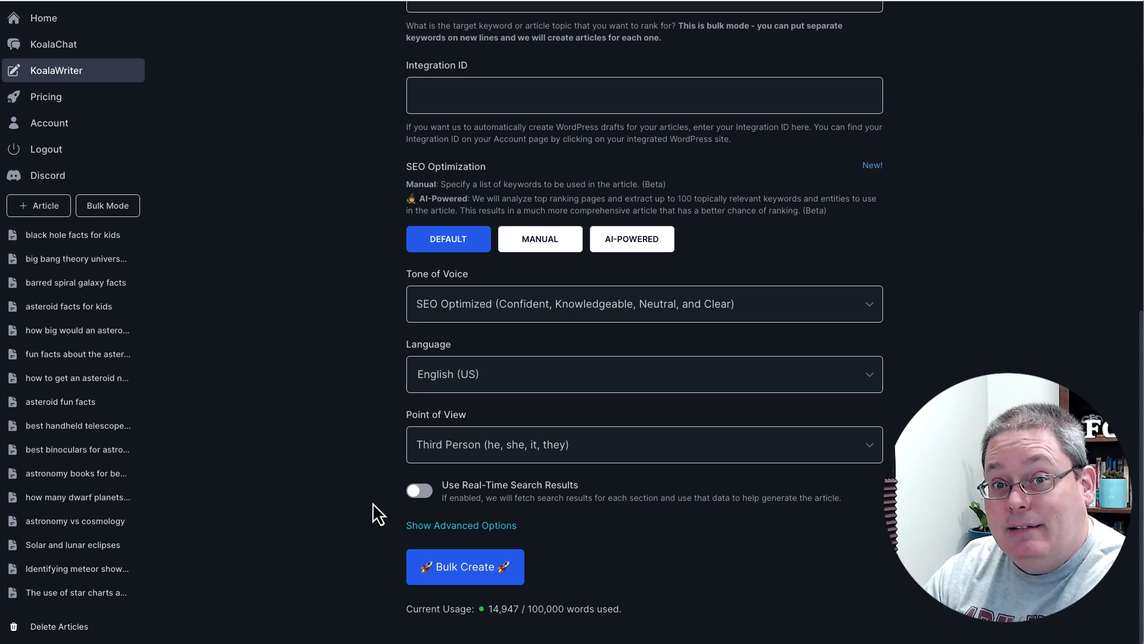
pyautogui.scroll(5, 360, 377)
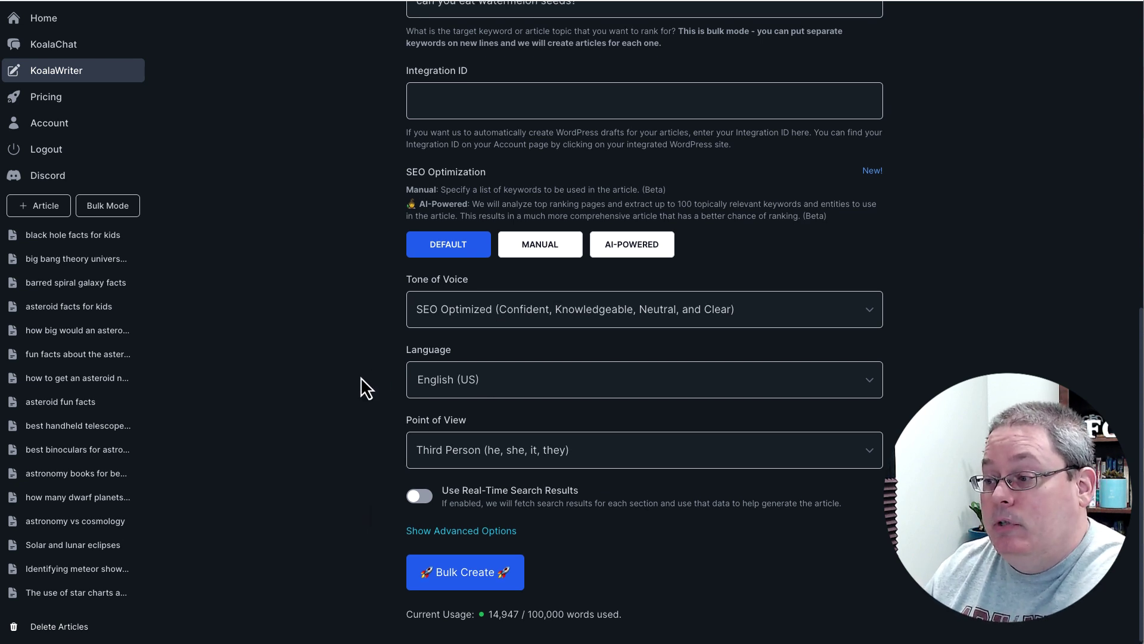
pyautogui.scroll(4, 361, 377)
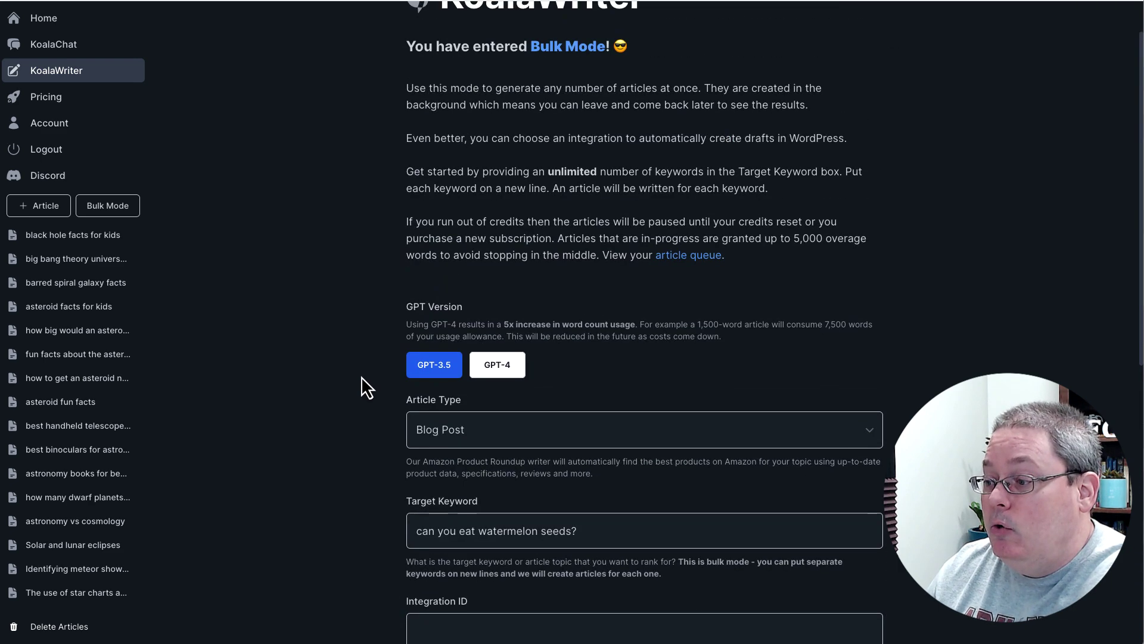
# Check the current target keyword 'can you eat watermelon seeds?' in the Bulk Mode form.
pyautogui.scroll(-1, 362, 377)
pyautogui.scroll(3, 363, 378)
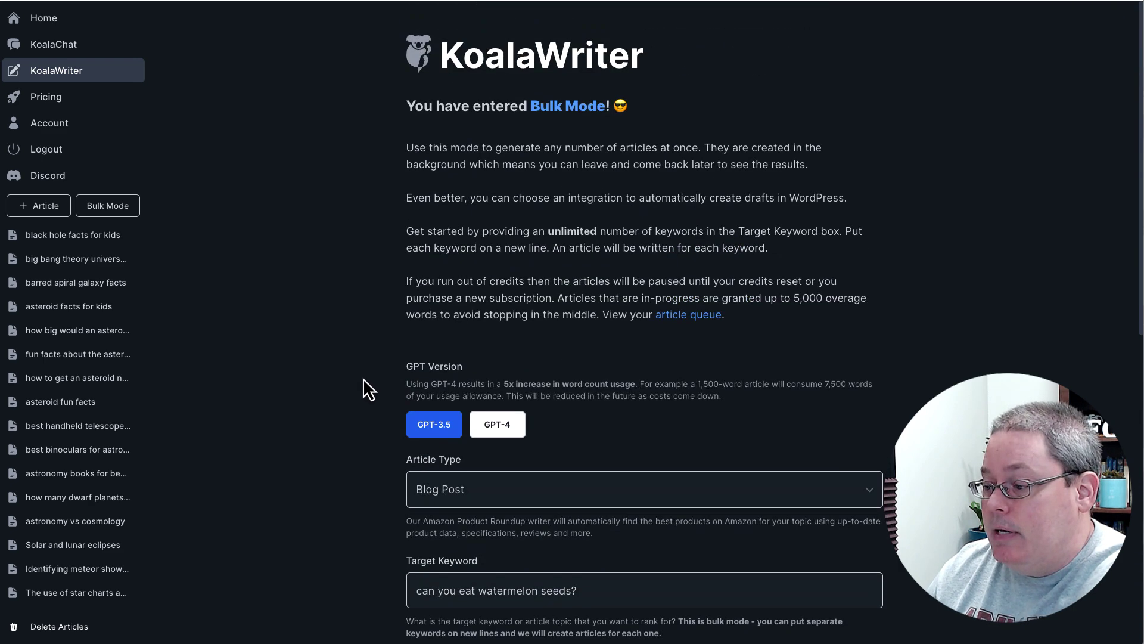
pyautogui.scroll(-4, 363, 377)
pyautogui.tripleClick(446, 369)
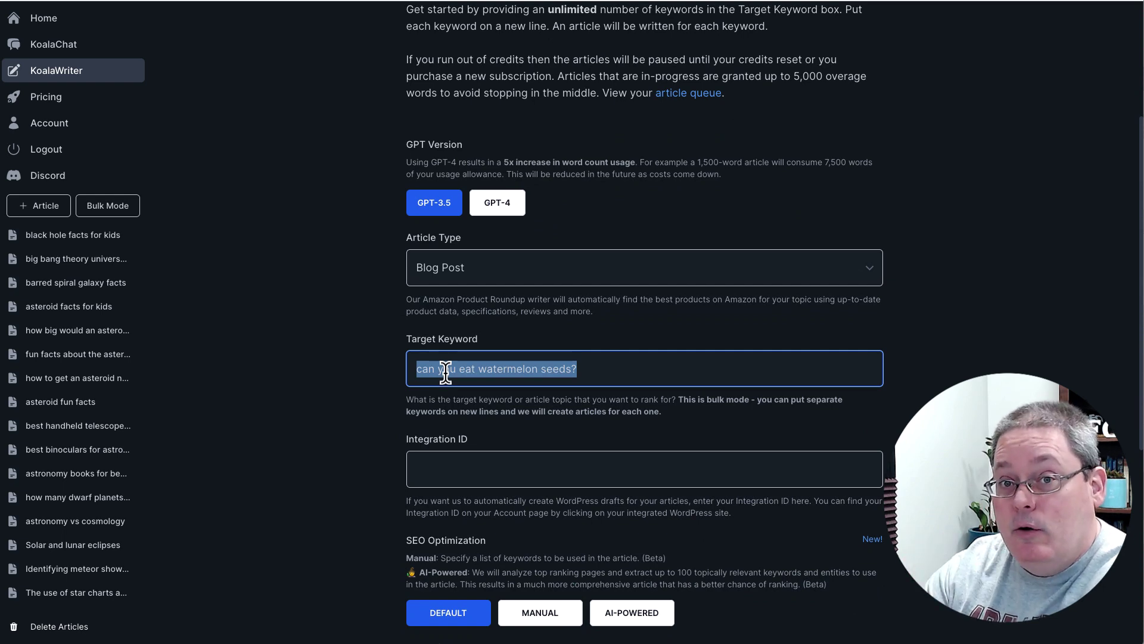
pyautogui.click(590, 371)
pyautogui.scroll(2, 591, 375)
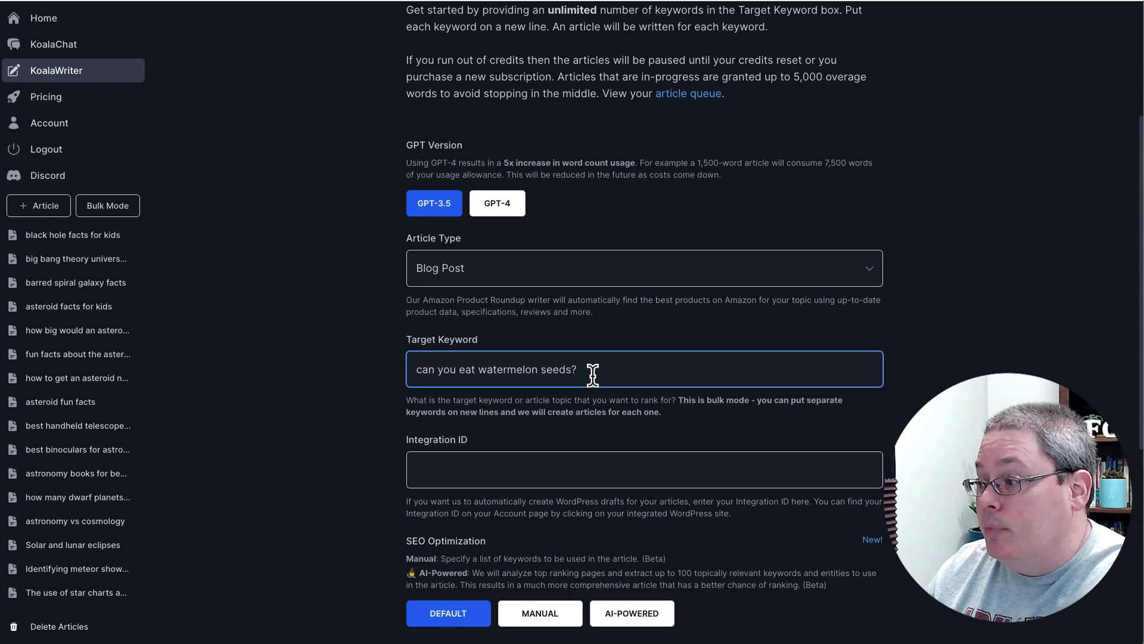
pyautogui.scroll(2, 592, 374)
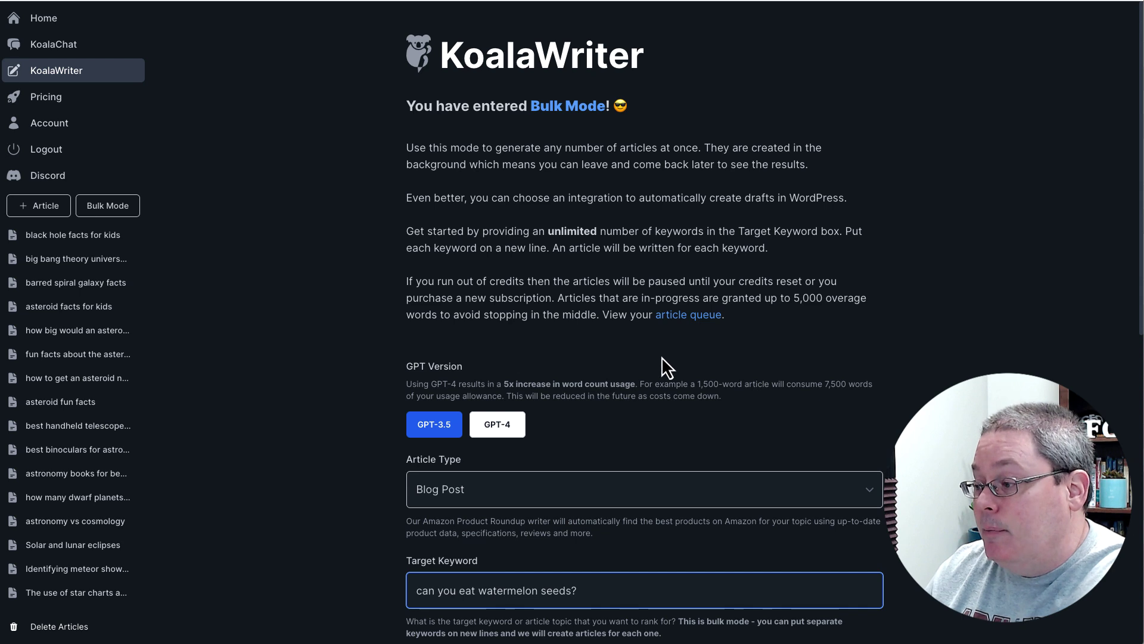
# Open the article queue and inspect the queued 'black hole facts for kids' entry.
pyautogui.click(682, 328)
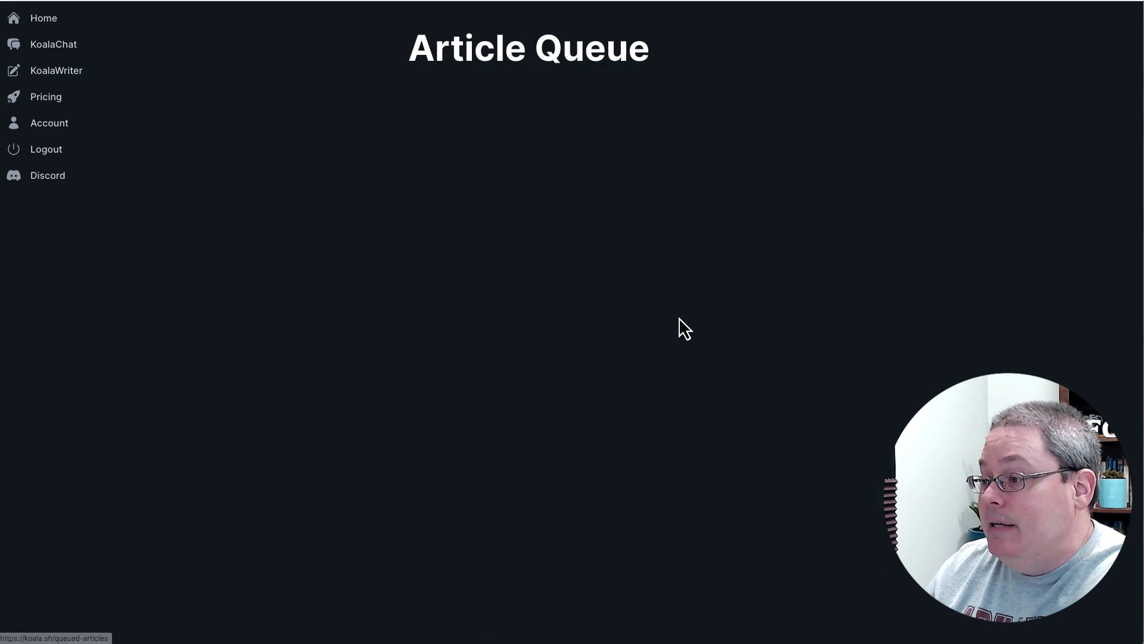
pyautogui.moveTo(402, 345); pyautogui.dragTo(530, 342)
pyautogui.click(531, 342)
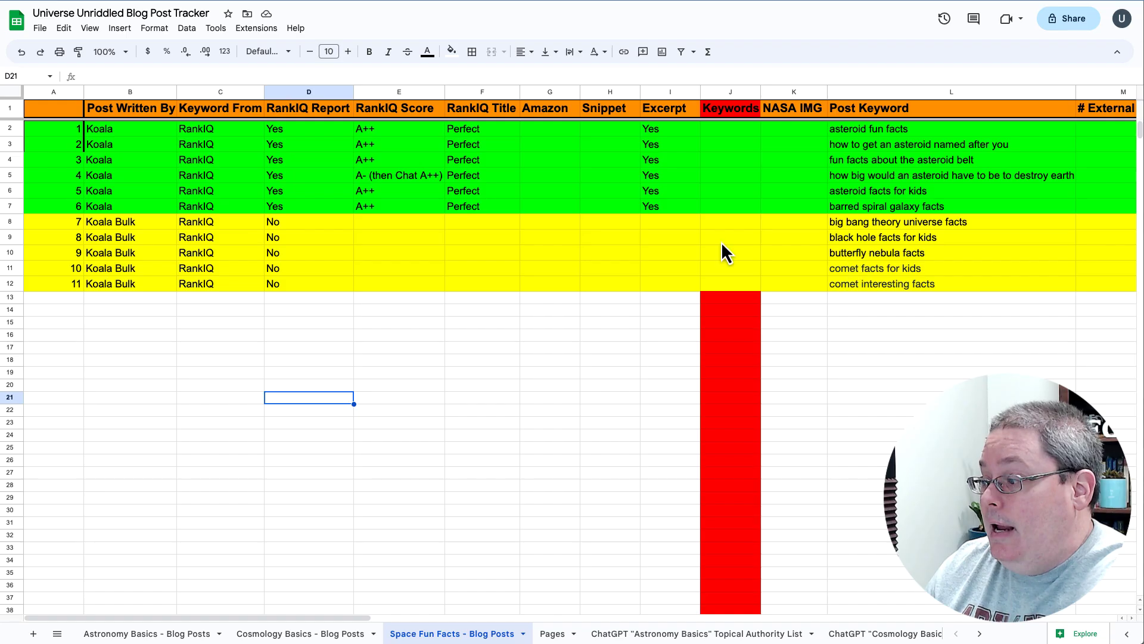
# Review tracker rows 8–10, checking row 8's keyword source, RankIQ Report status and writer.
pyautogui.click(13, 222)
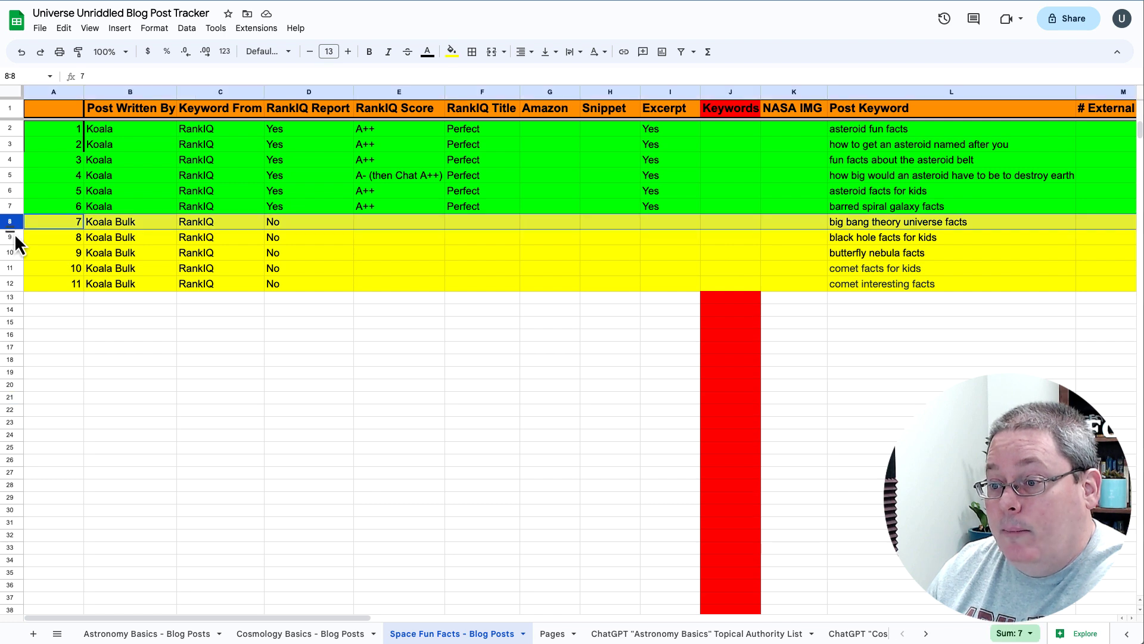
pyautogui.click(11, 237)
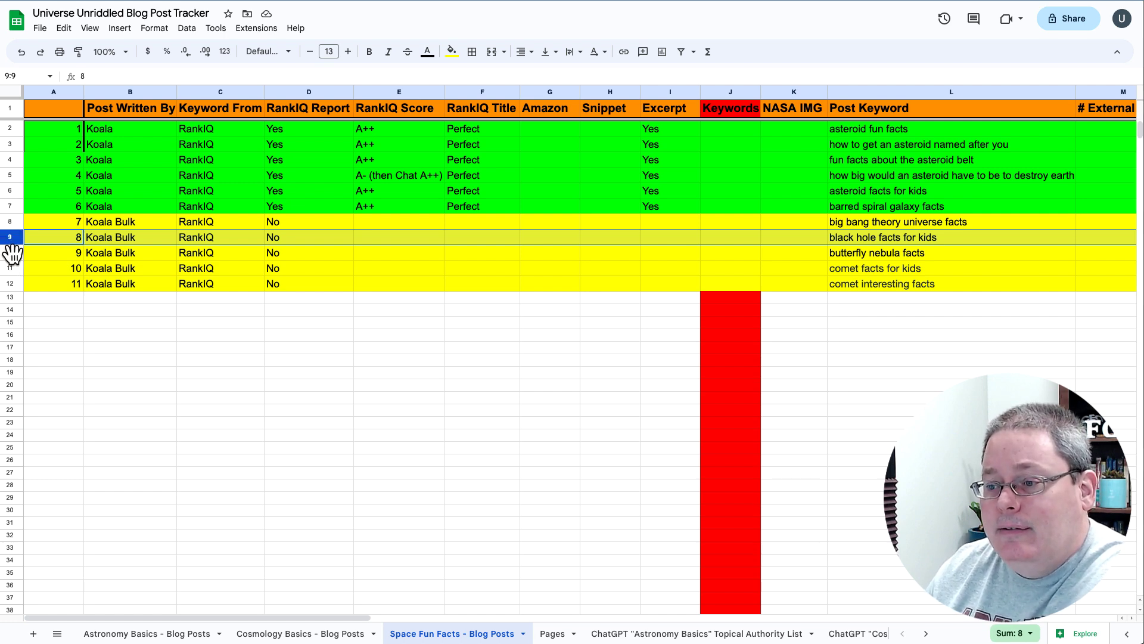
pyautogui.click(12, 253)
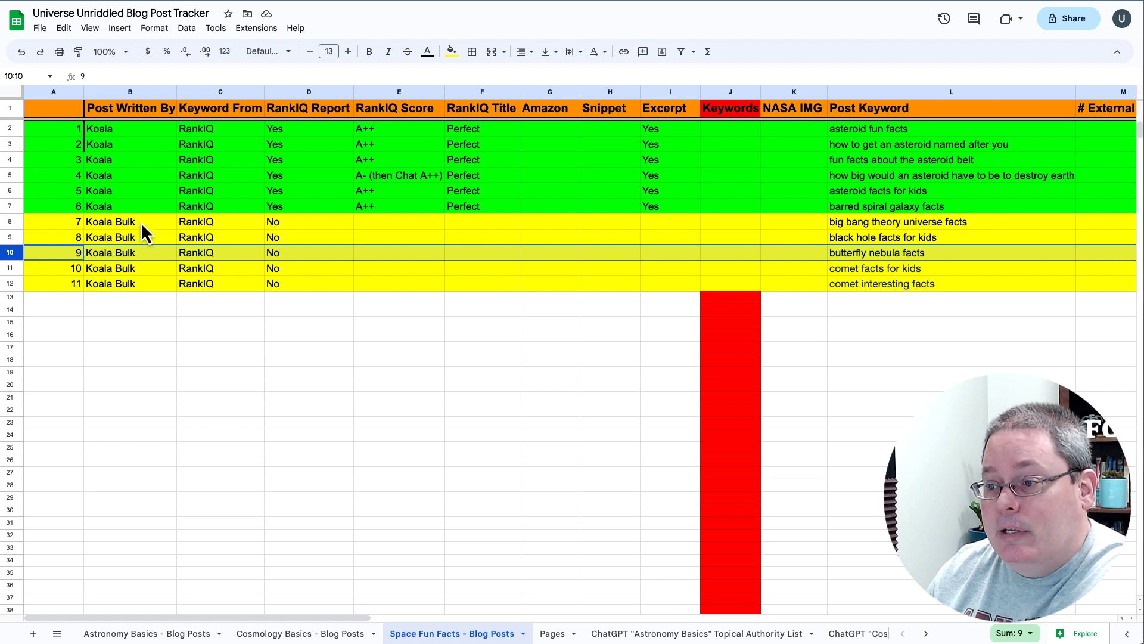
pyautogui.click(214, 221)
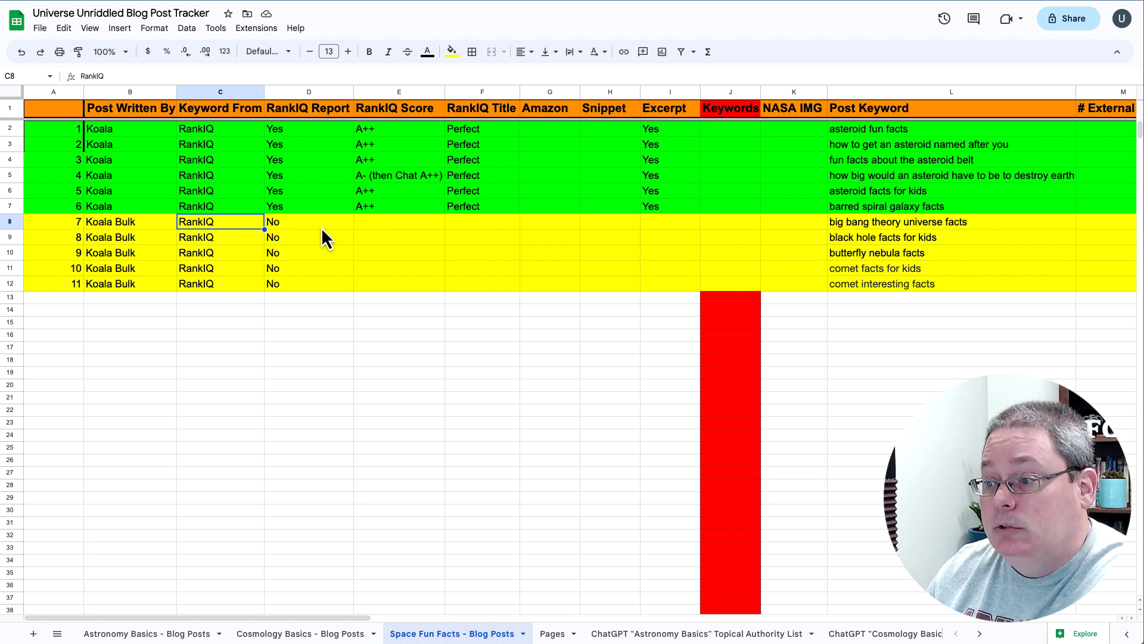
pyautogui.click(292, 222)
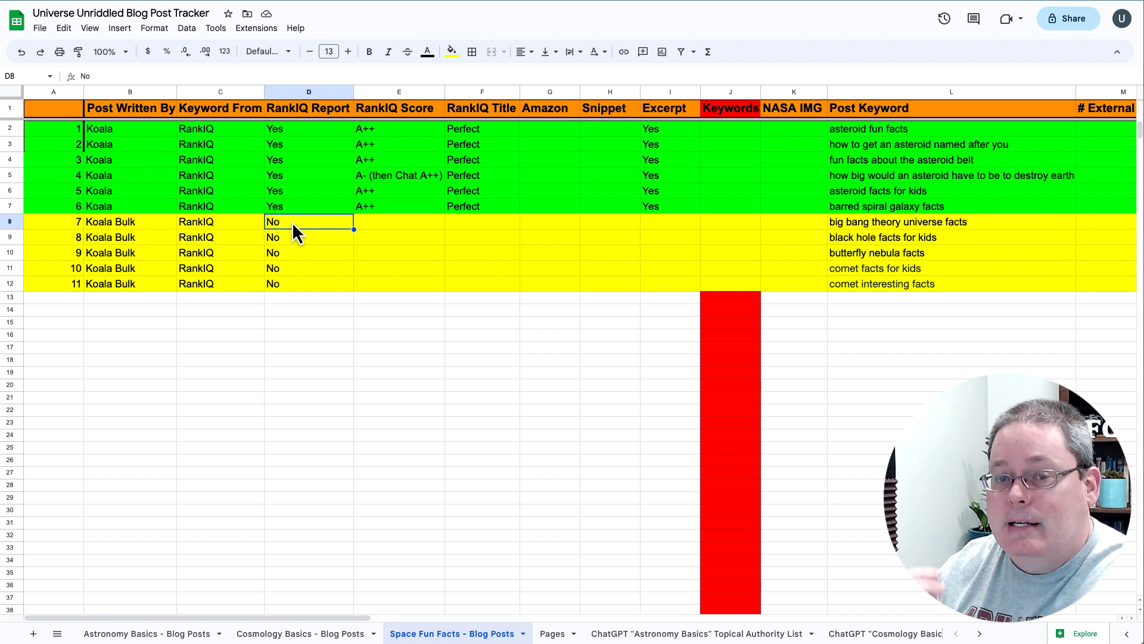
pyautogui.click(141, 230)
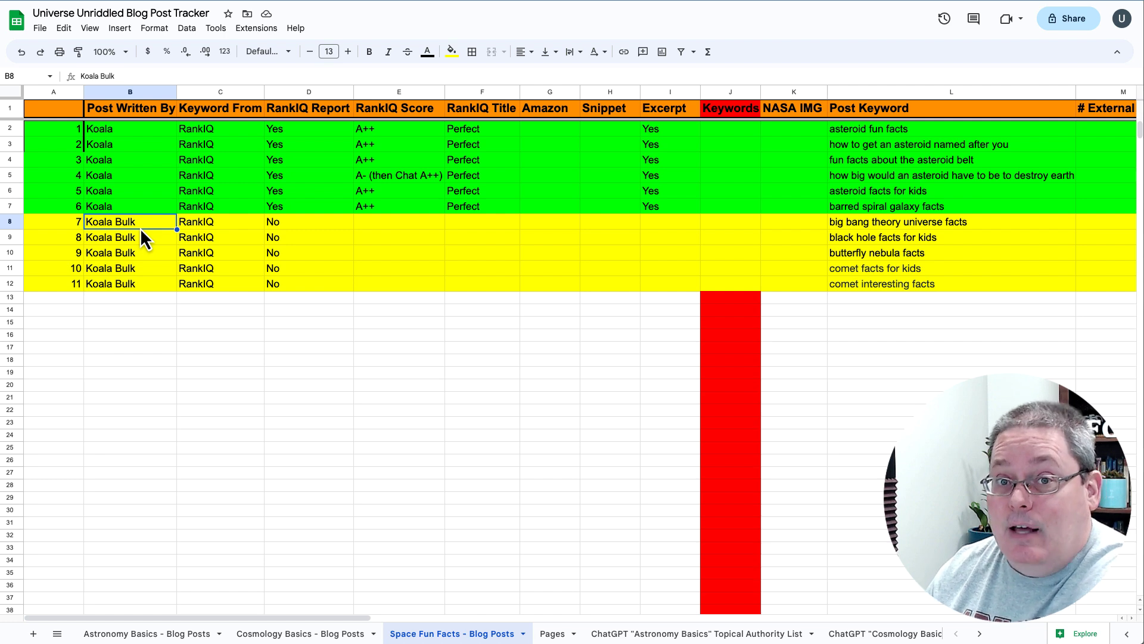
# Copy the Post Keywords in L10:L12, from butterfly nebula facts to comet interesting facts.
pyautogui.click(876, 254)
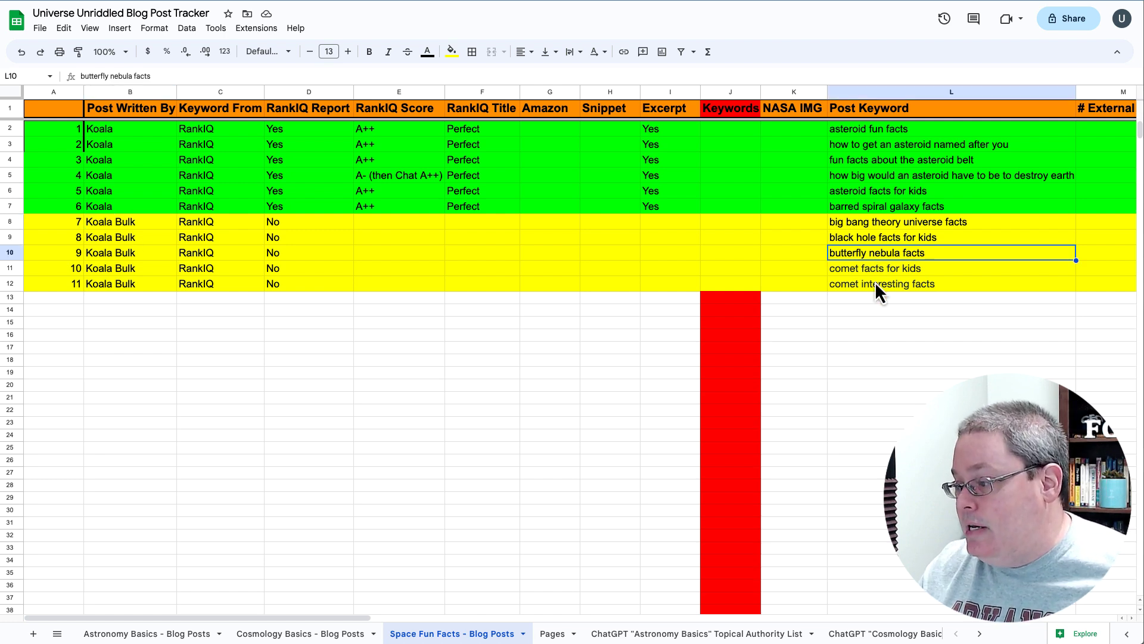
pyautogui.keyDown('shift'); pyautogui.click(874, 284); pyautogui.keyUp('shift')
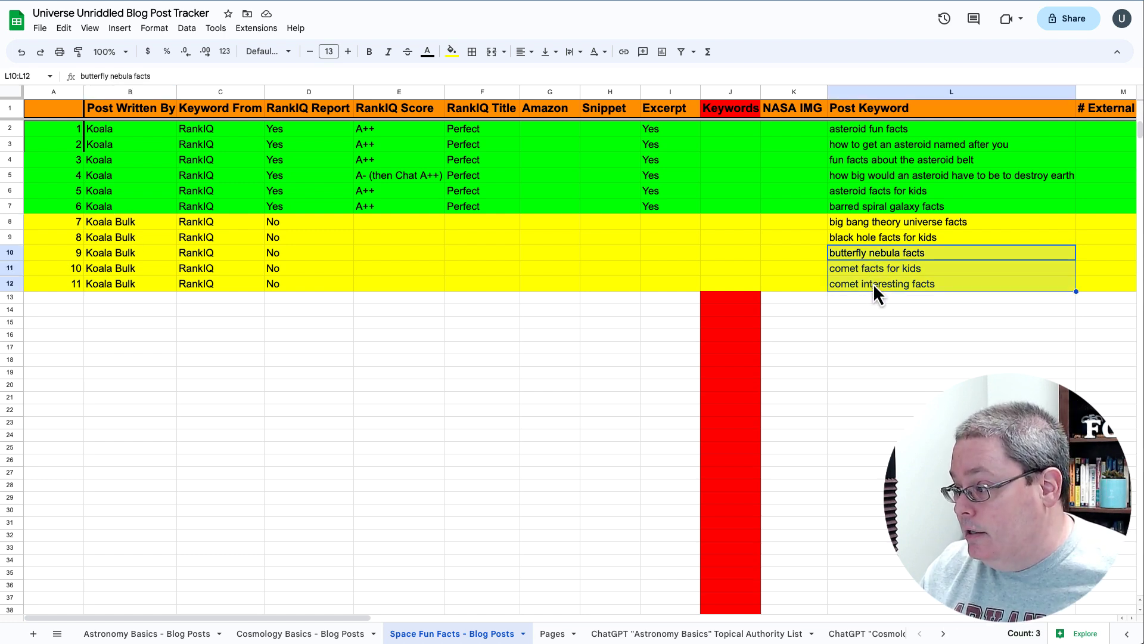
pyautogui.rightClick(868, 284)
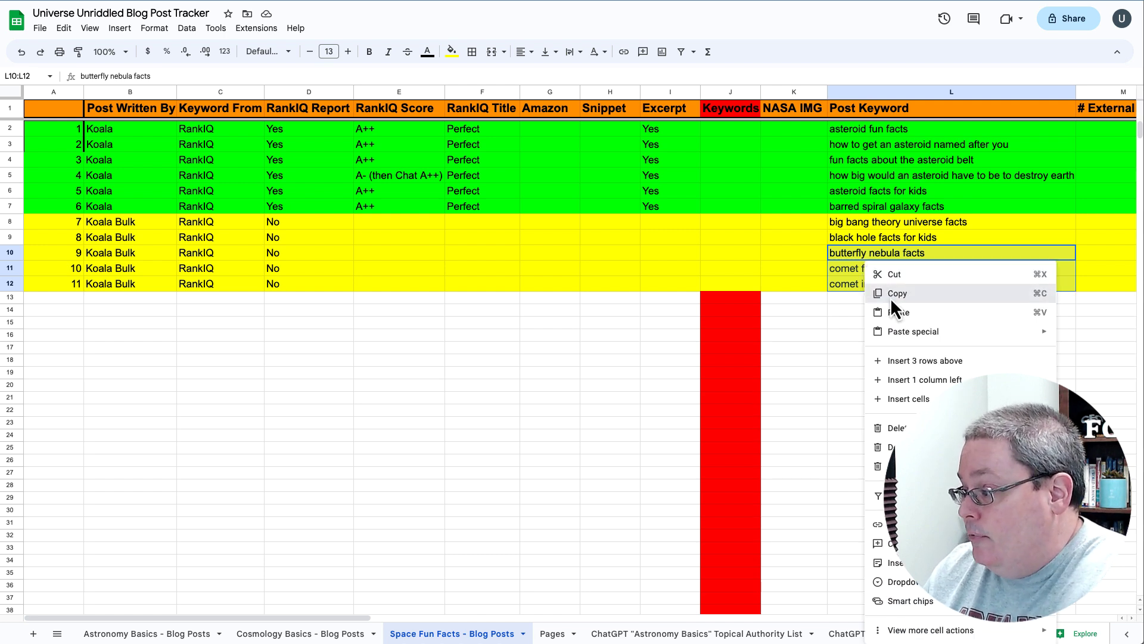
pyautogui.click(890, 295)
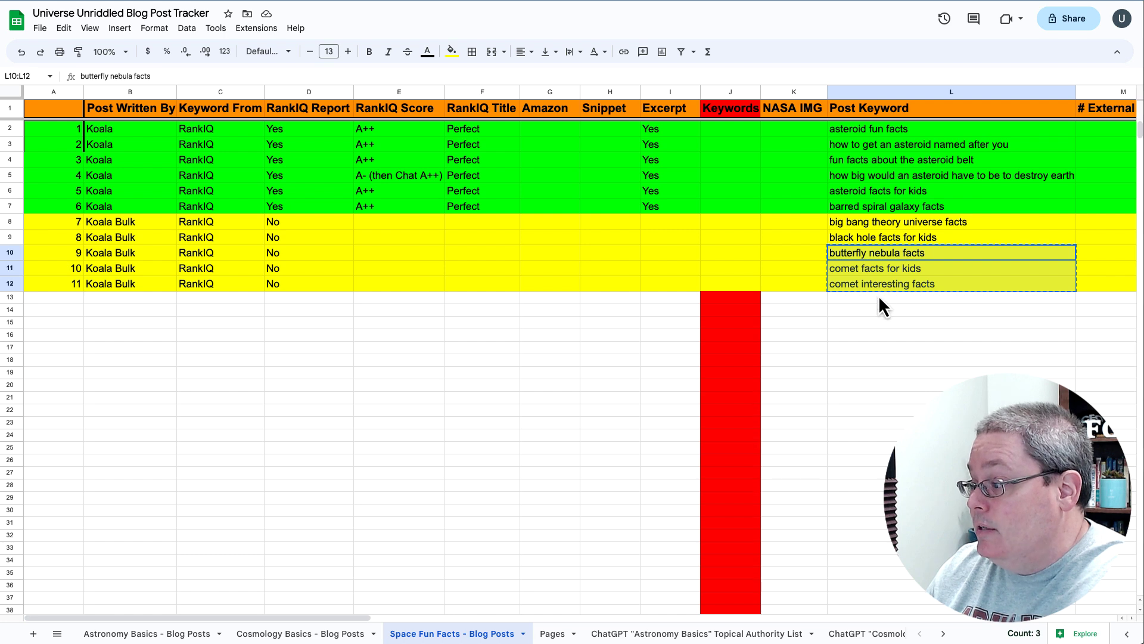
# Browse RankIQ's Space keyword library.
pyautogui.hotkey('ctrl', 'Tab')
pyautogui.scroll(1, 216, 389)
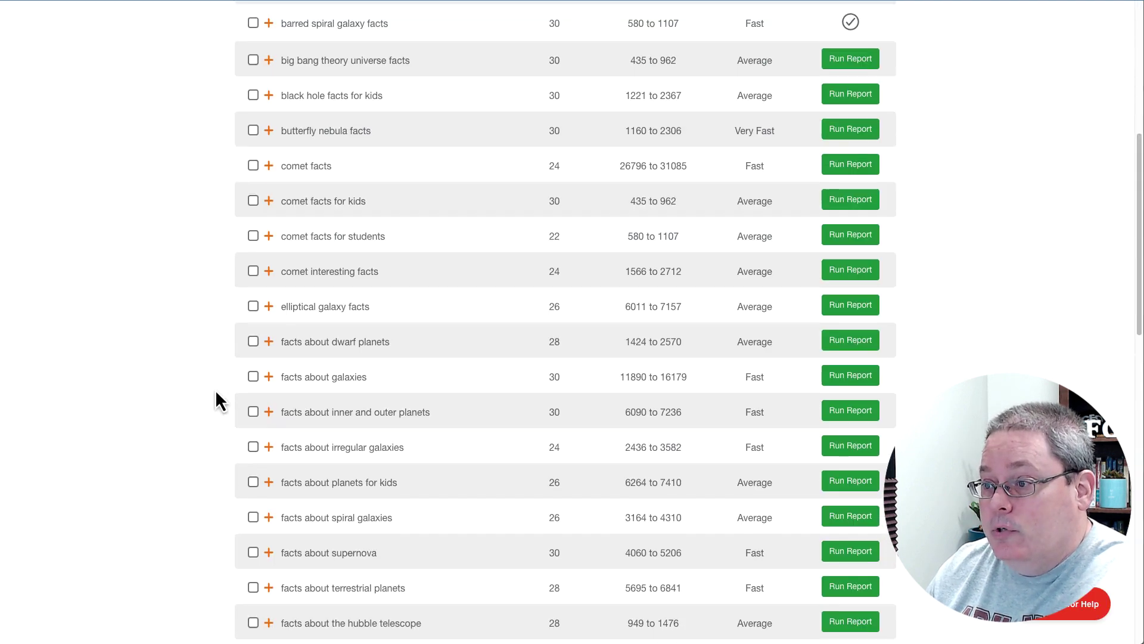
pyautogui.scroll(7, 216, 388)
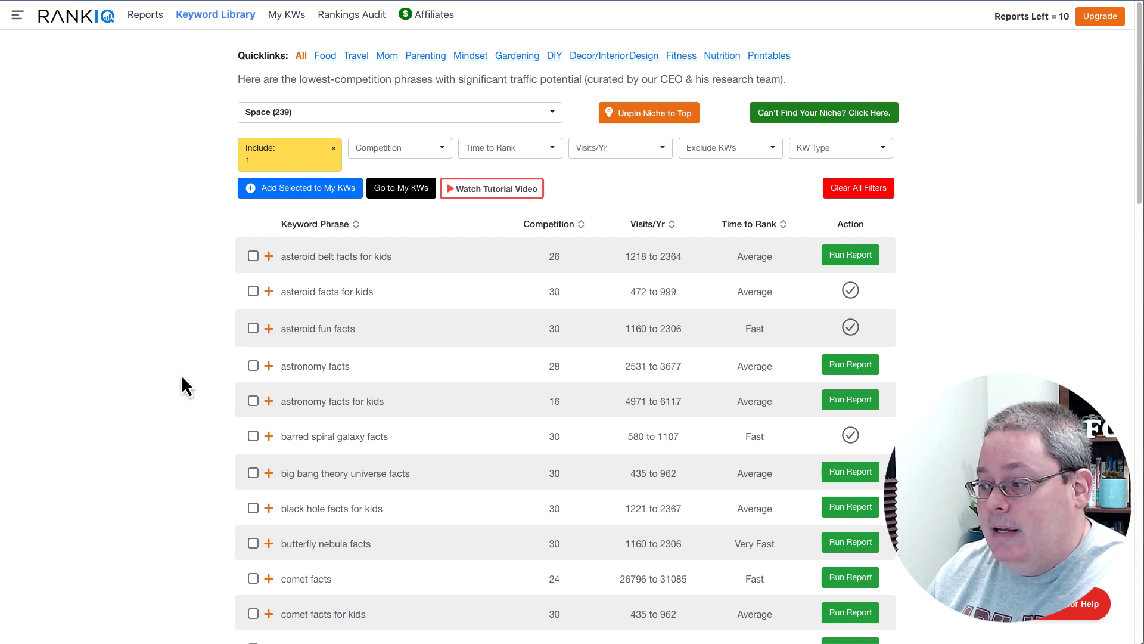
pyautogui.scroll(-5, 212, 387)
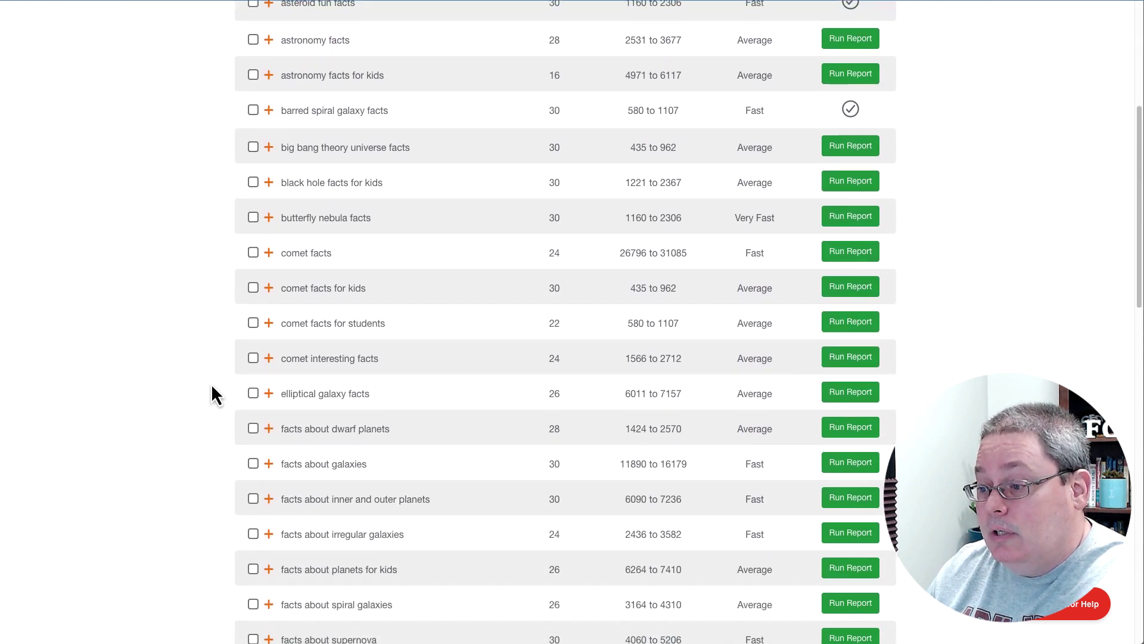
pyautogui.scroll(-2, 213, 393)
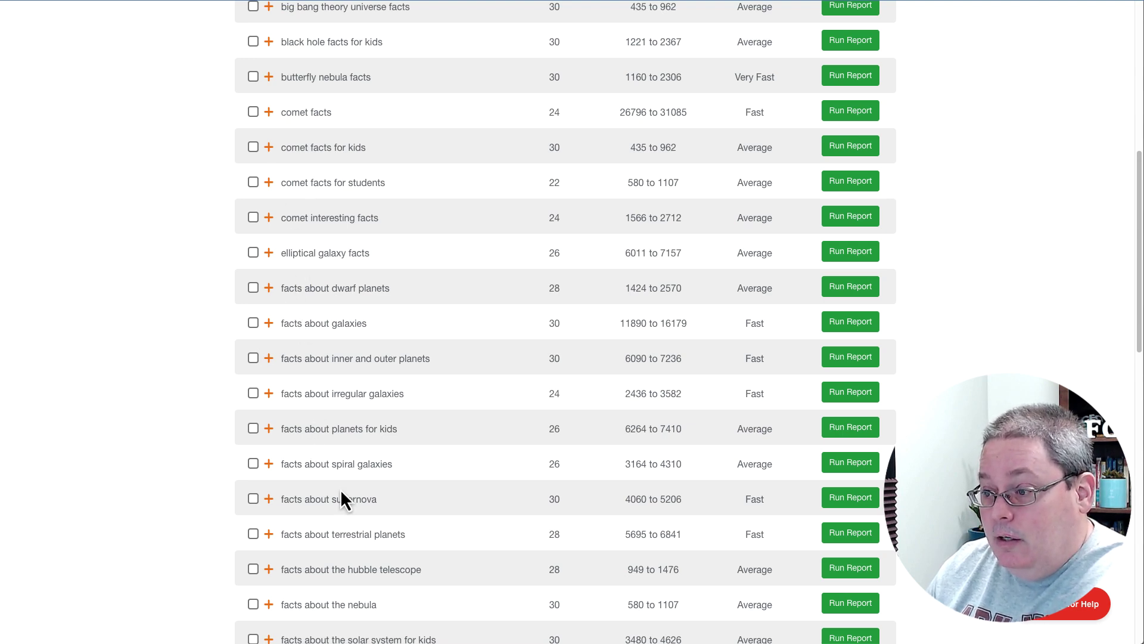
pyautogui.scroll(7, 344, 503)
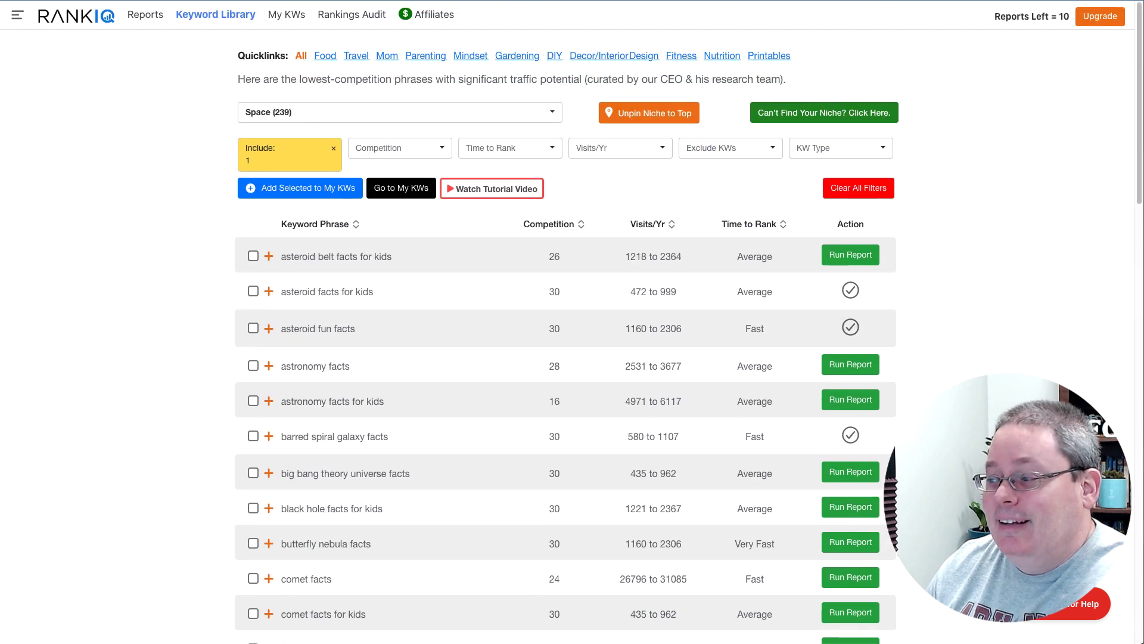
# Glance at the blog post tracker, then return to KoalaWriter's article writer.
pyautogui.hotkey('alt', 'Tab')
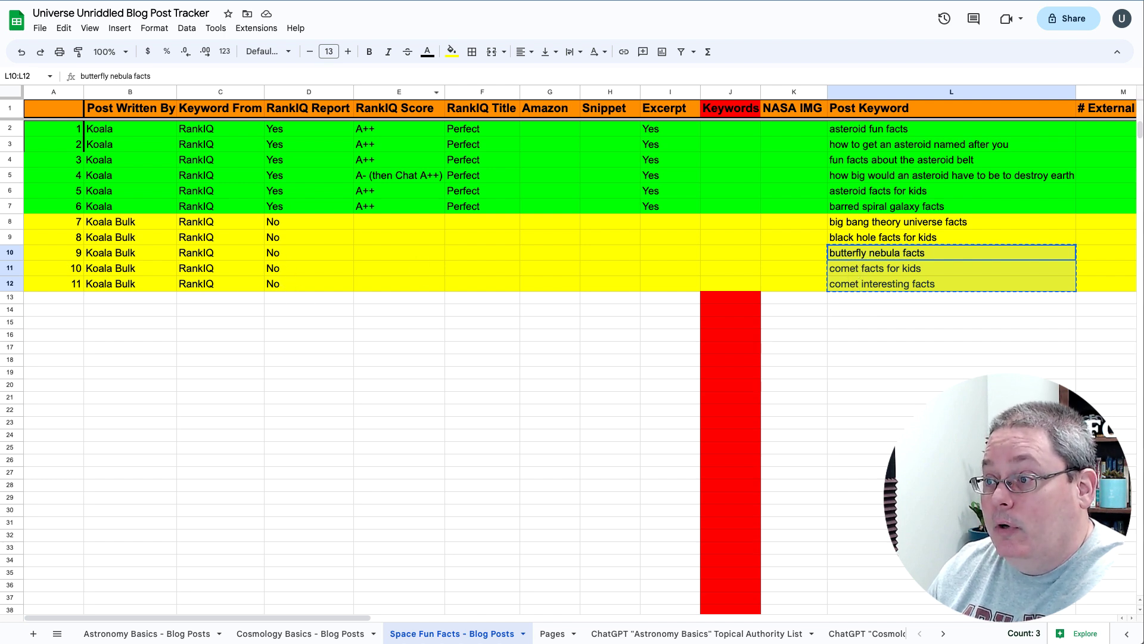
pyautogui.hotkey('alt', 'Tab')
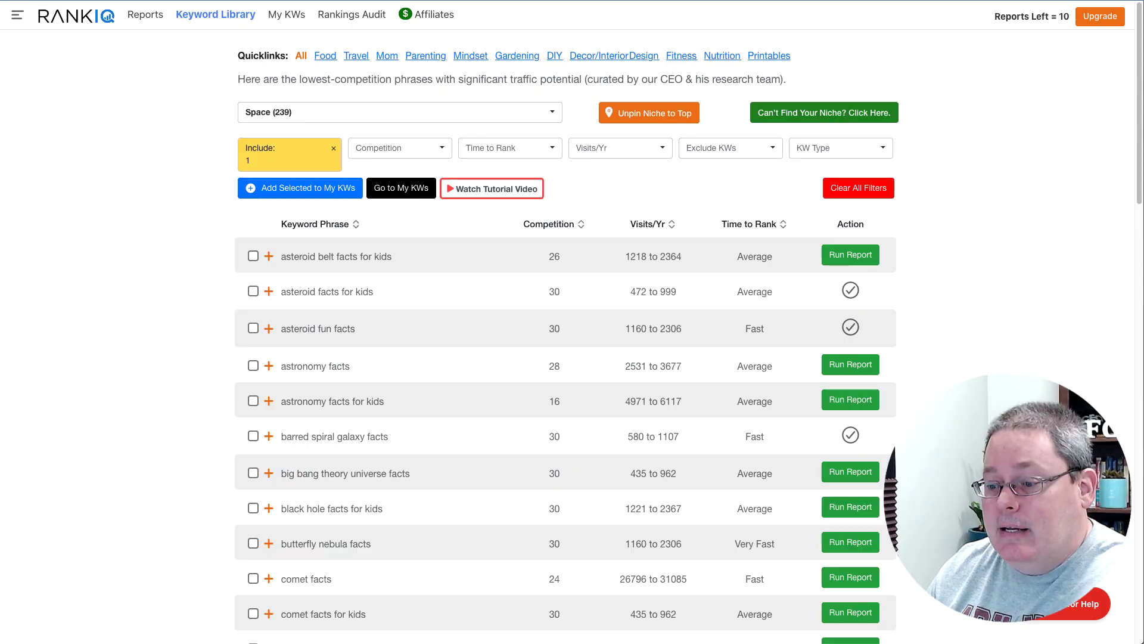
pyautogui.hotkey('alt', 'Tab')
# Open KoalaWriter's Bulk Mode and keep Blog Post as the article type.
pyautogui.click(55, 73)
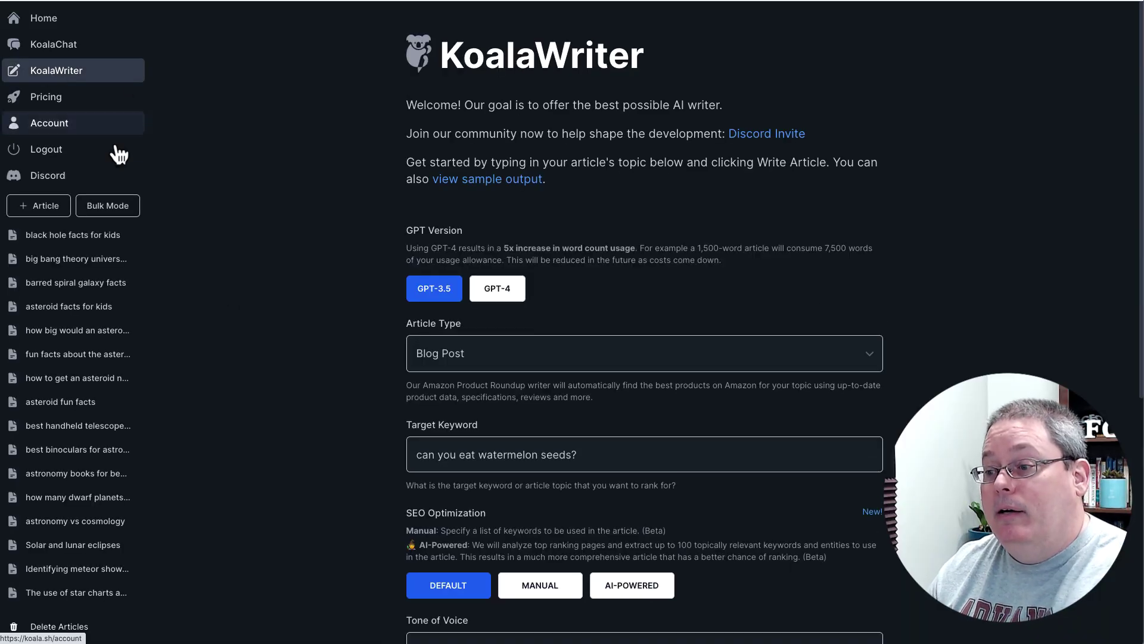
pyautogui.click(108, 208)
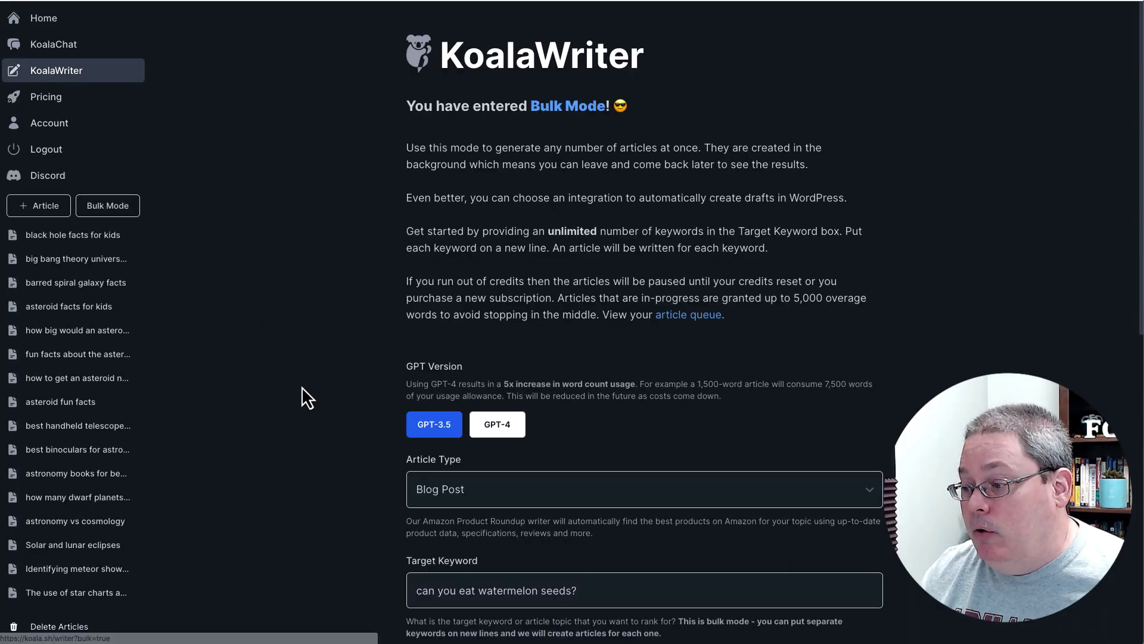
pyautogui.scroll(-3, 303, 388)
pyautogui.scroll(-2, 453, 250)
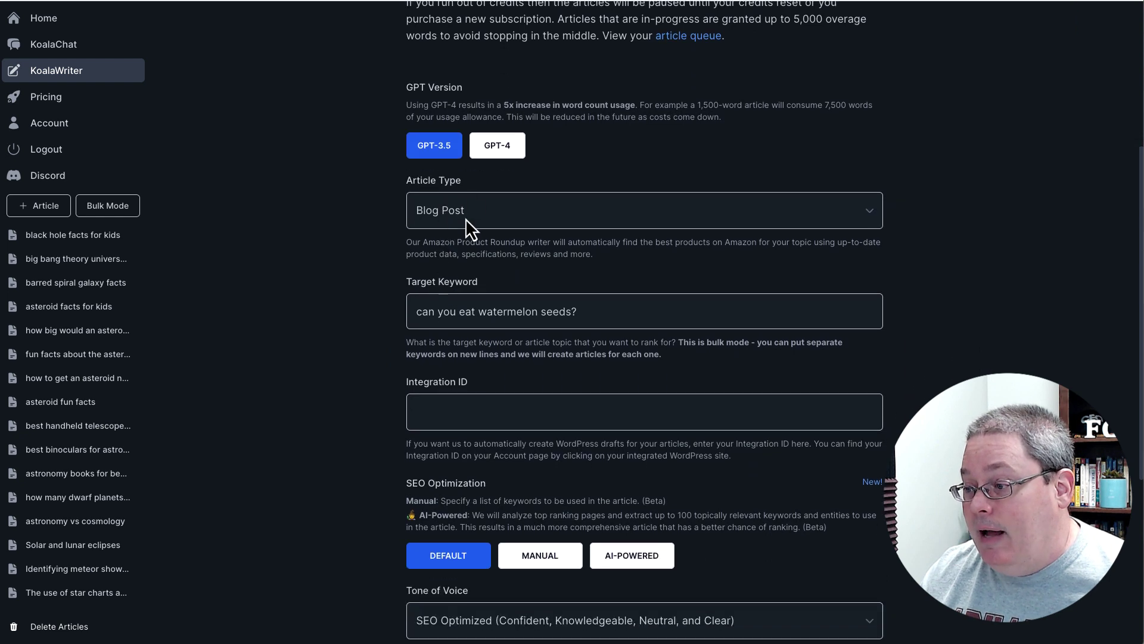
pyautogui.click(468, 212)
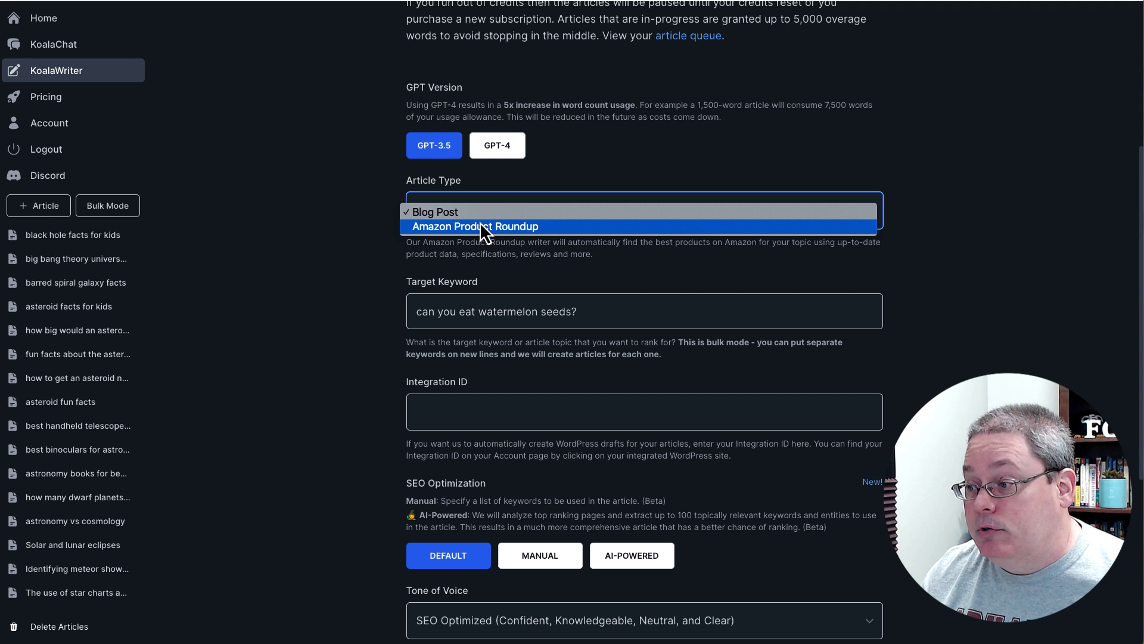
pyautogui.click(475, 213)
# Replace the watermelon seeds target keyword with the three copied space keywords.
pyautogui.scroll(-1, 469, 253)
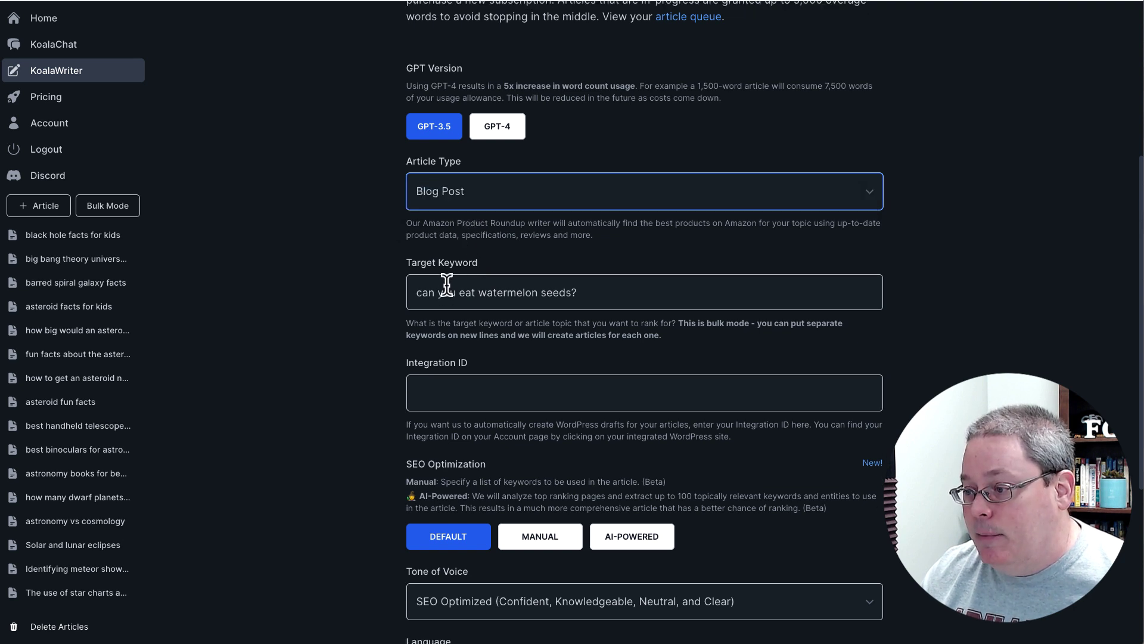
pyautogui.tripleClick(445, 292)
pyautogui.hotkey('ctrl', 'v')
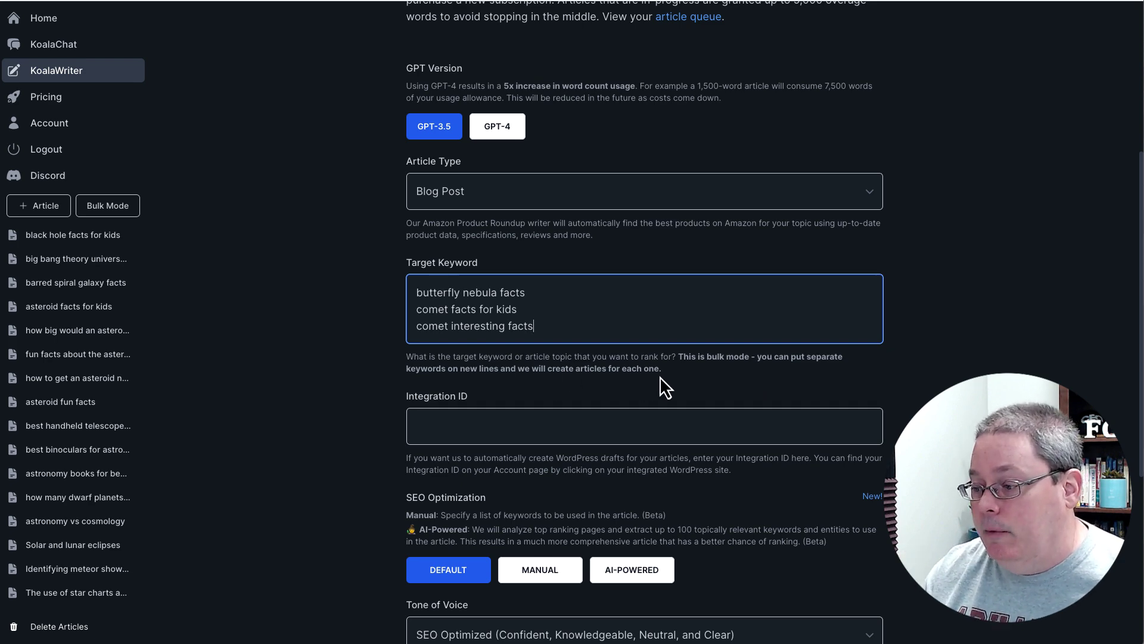
pyautogui.scroll(-4, 659, 377)
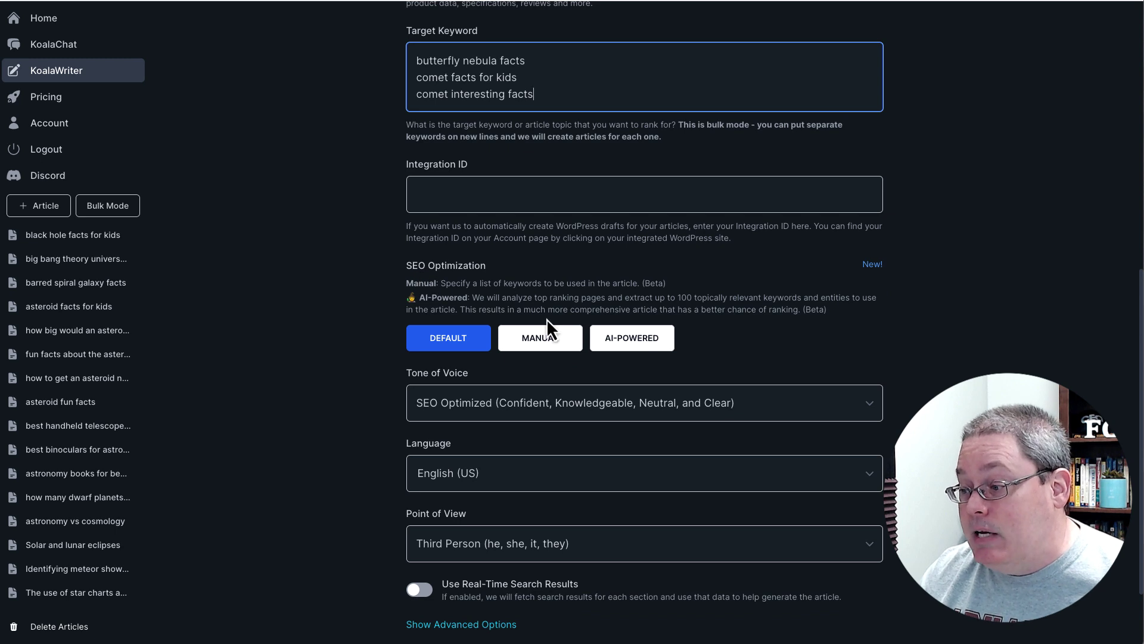
# Set SEO Optimization to Manual and read the Related Keywords field's explanation.
pyautogui.click(546, 352)
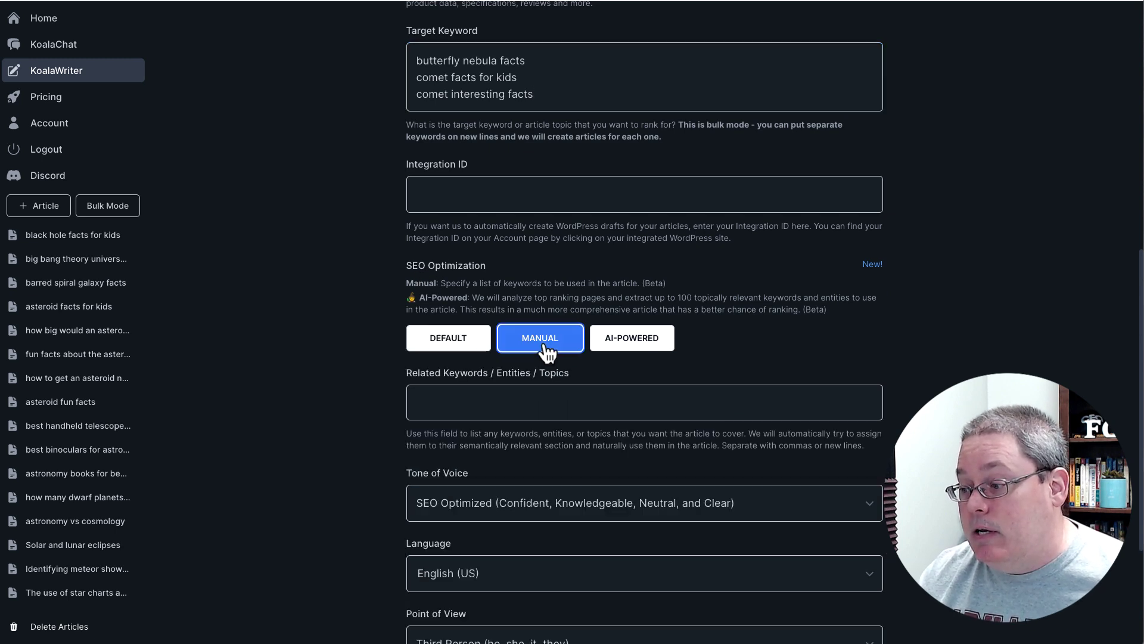
pyautogui.scroll(-1, 388, 378)
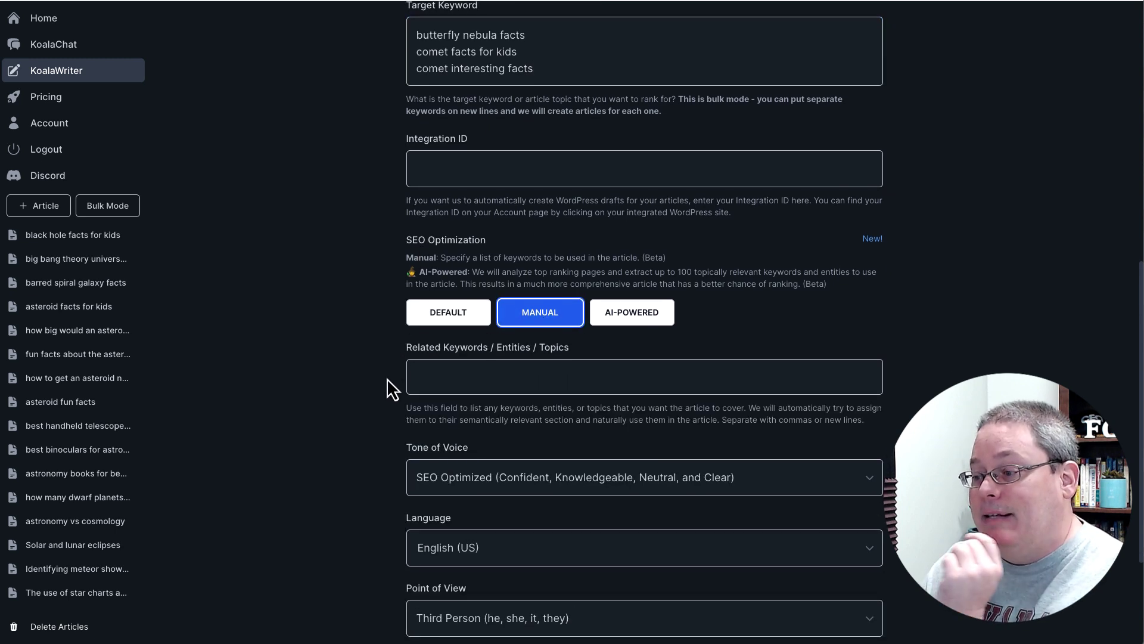
pyautogui.scroll(-1, 387, 379)
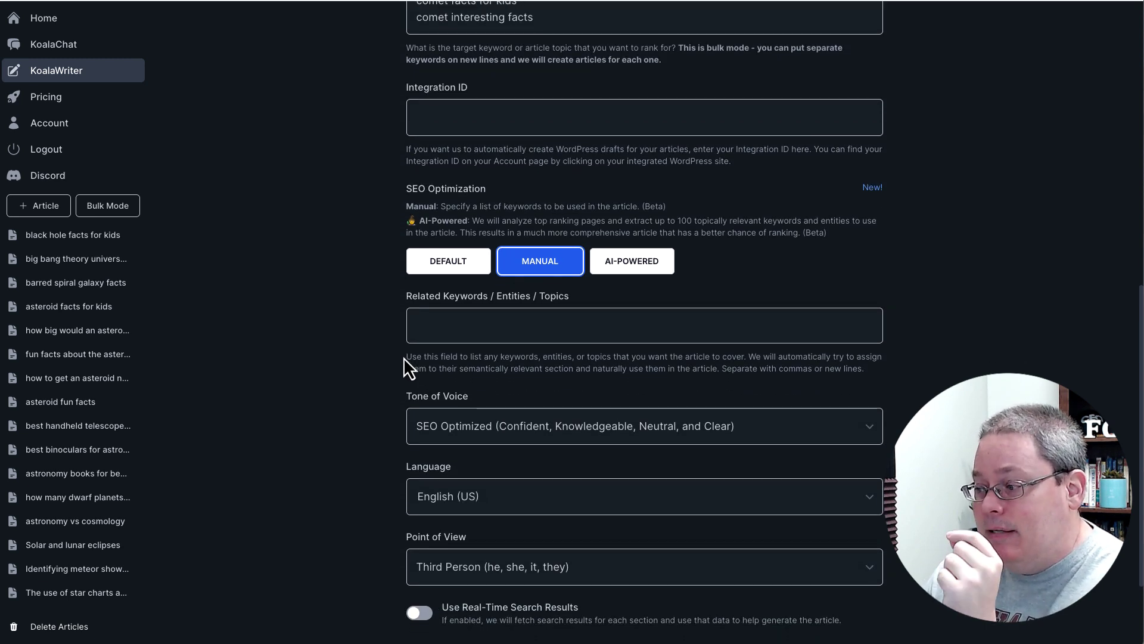
pyautogui.moveTo(404, 357); pyautogui.dragTo(871, 376)
pyautogui.click(872, 374)
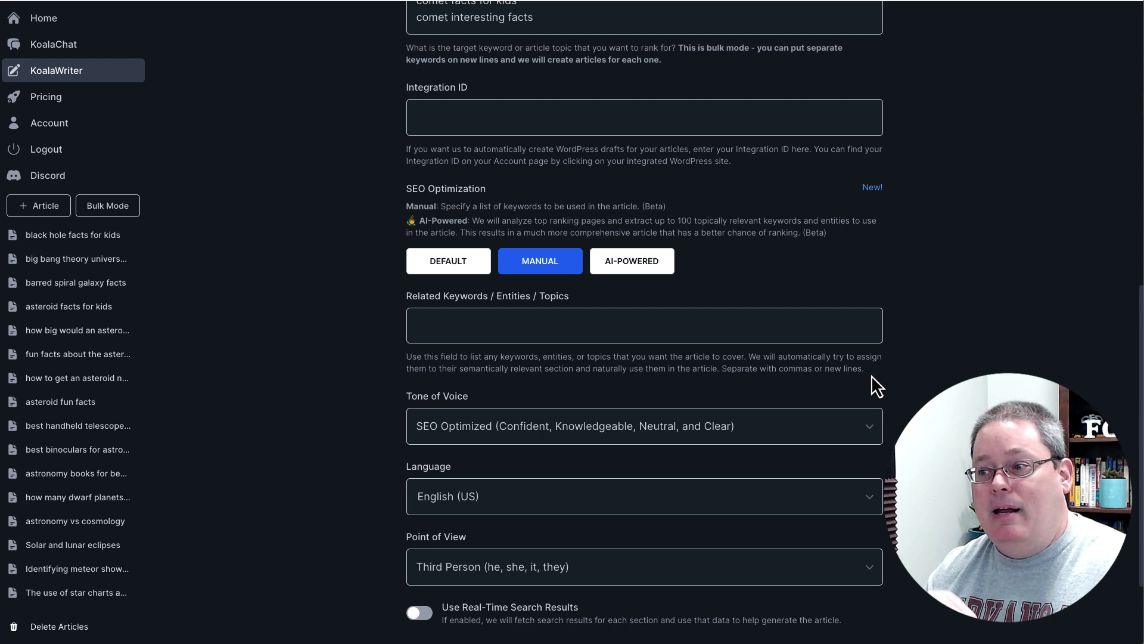
pyautogui.scroll(1, 366, 237)
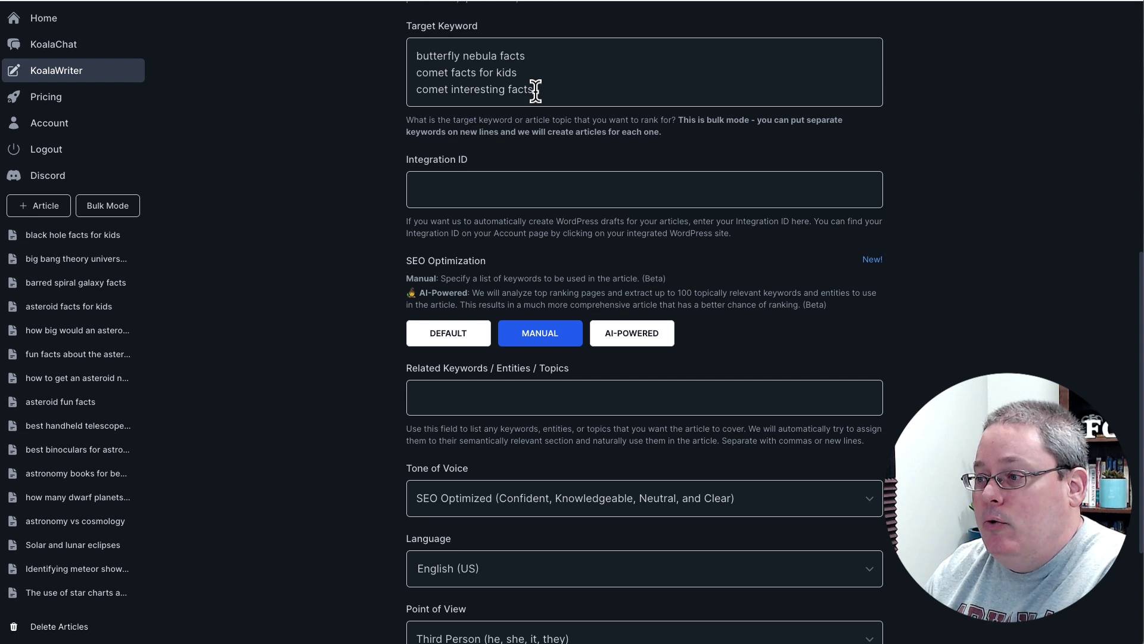
pyautogui.moveTo(416, 56); pyautogui.dragTo(525, 58)
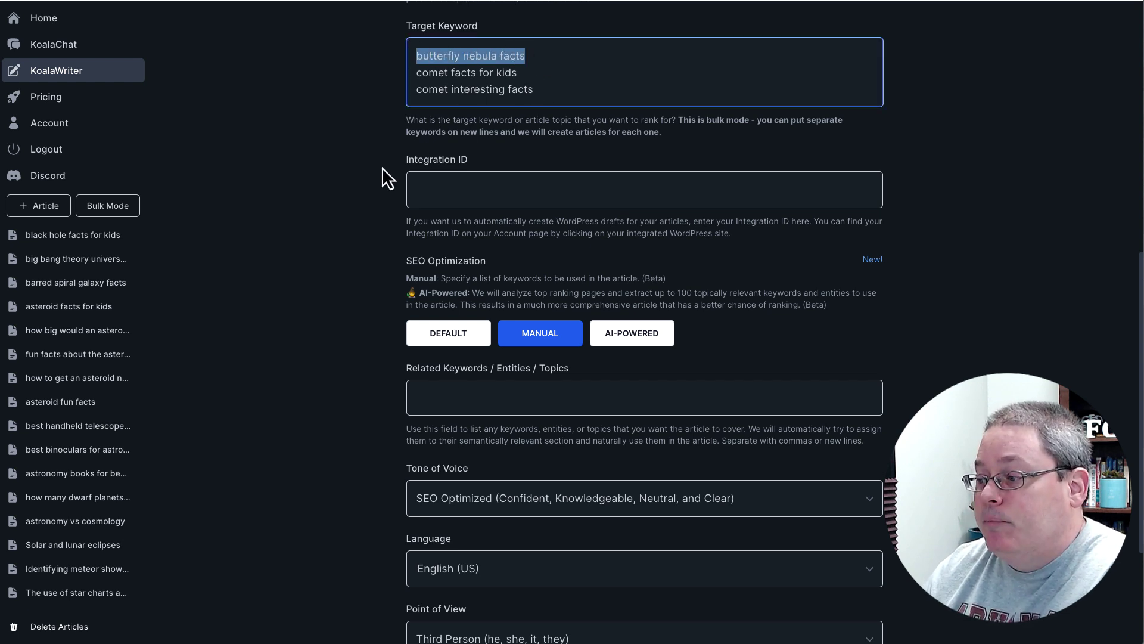
pyautogui.scroll(-2, 384, 178)
# Switch SEO Optimization to AI-Powered (Beta) and read its description.
pyautogui.click(629, 256)
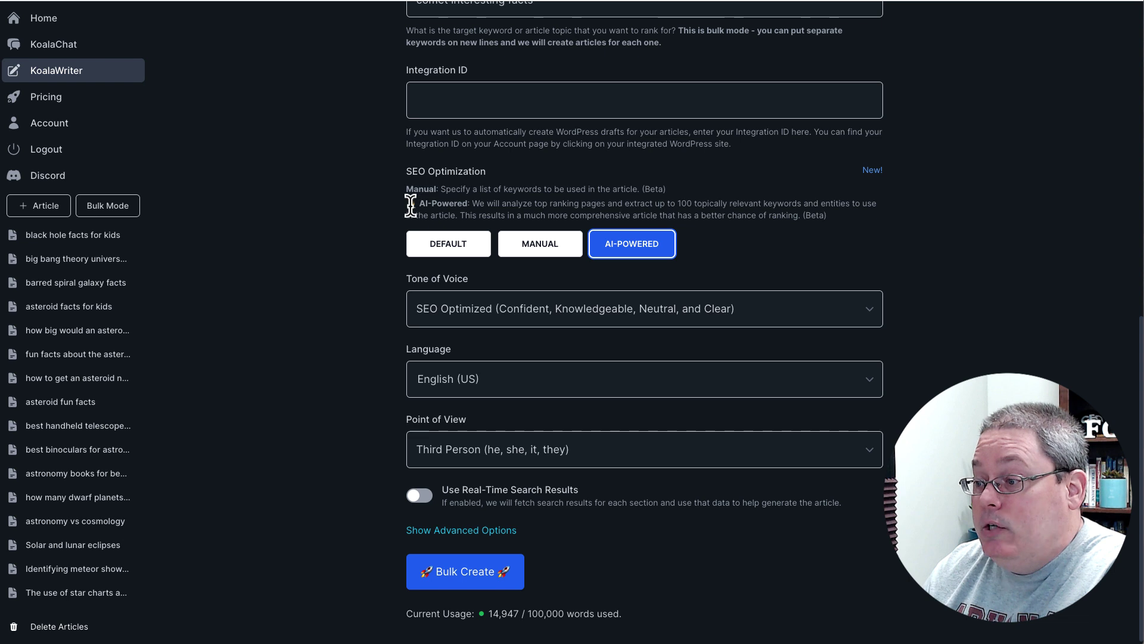
pyautogui.moveTo(406, 203); pyautogui.dragTo(841, 217)
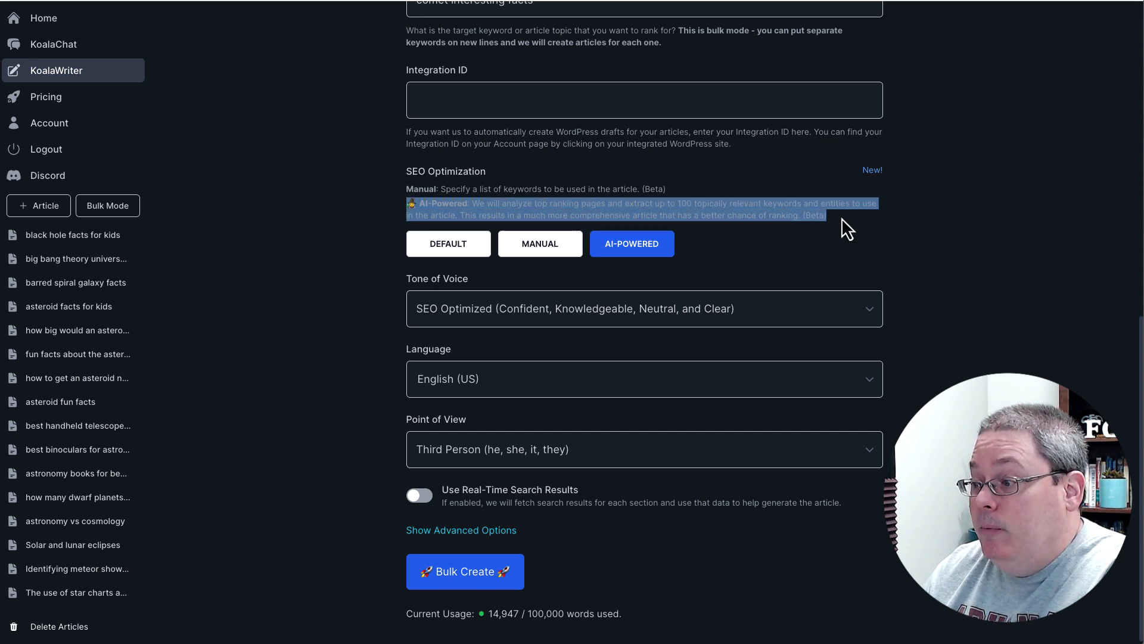
pyautogui.click(841, 217)
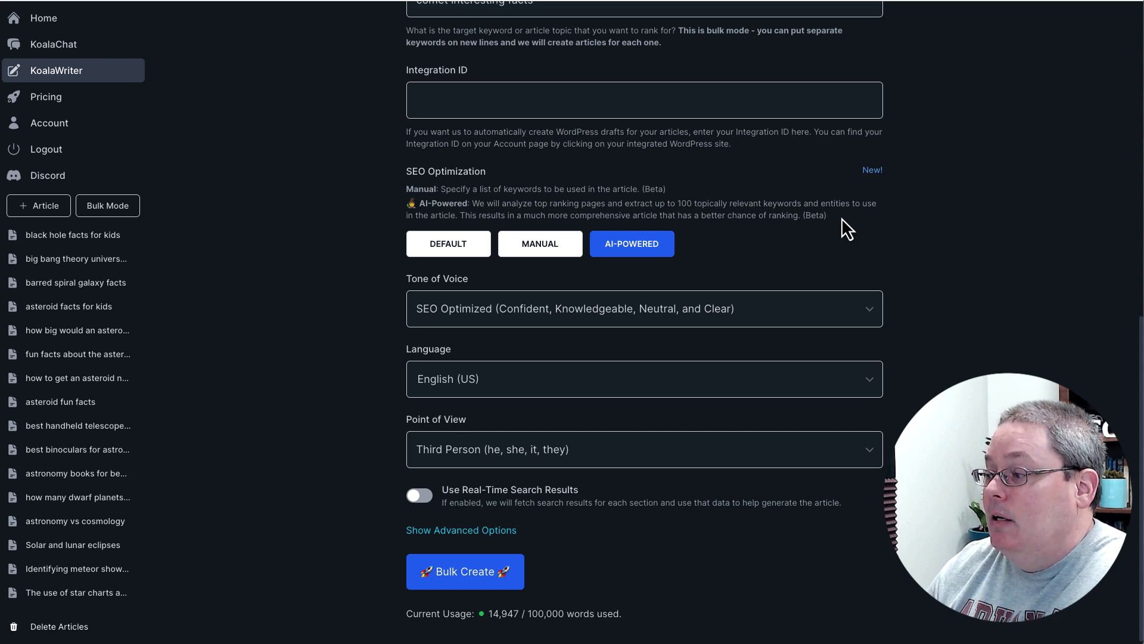
pyautogui.moveTo(823, 222); pyautogui.dragTo(802, 222)
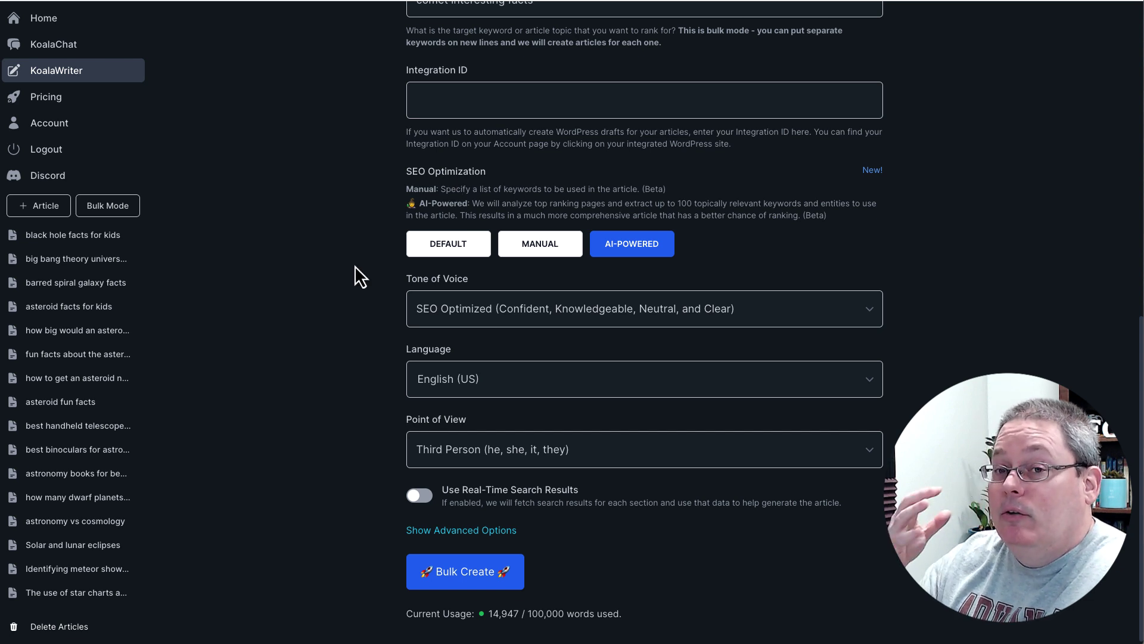
# Set tone of voice to Excited, enable real-time search results, and show advanced options.
pyautogui.click(448, 308)
pyautogui.click(449, 323)
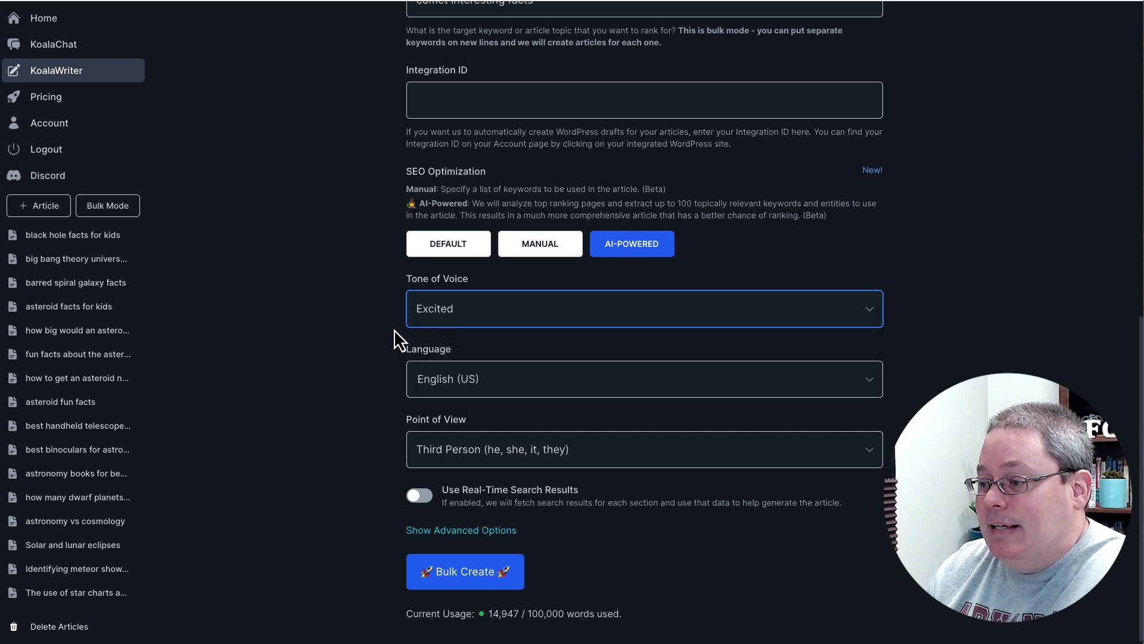
pyautogui.click(382, 338)
pyautogui.scroll(-1, 382, 339)
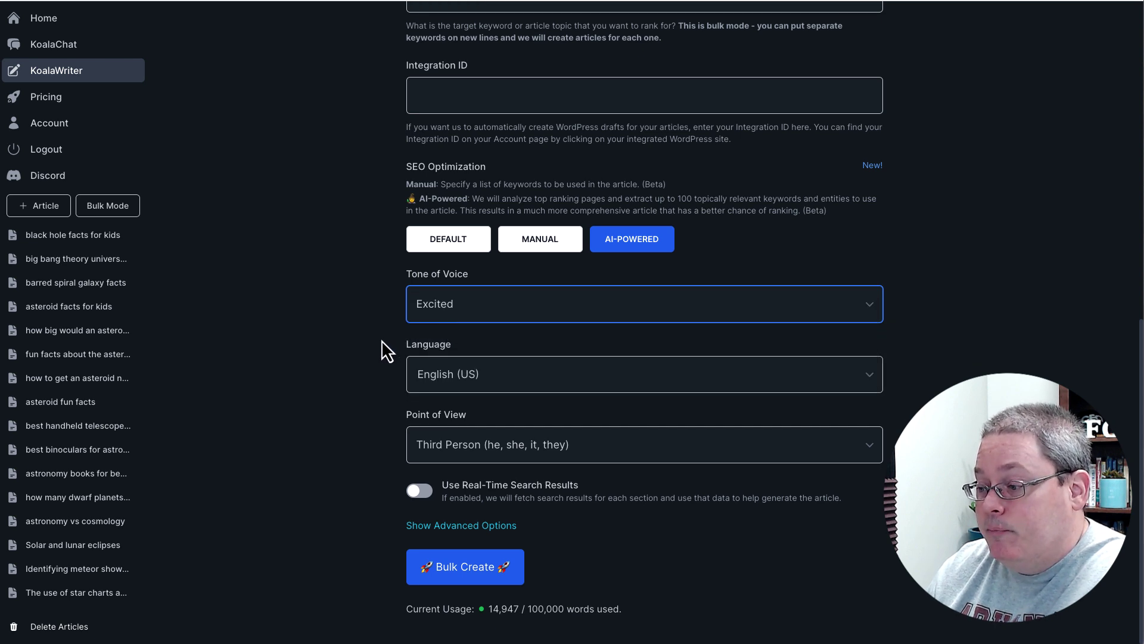
pyautogui.click(417, 491)
pyautogui.scroll(-1, 381, 482)
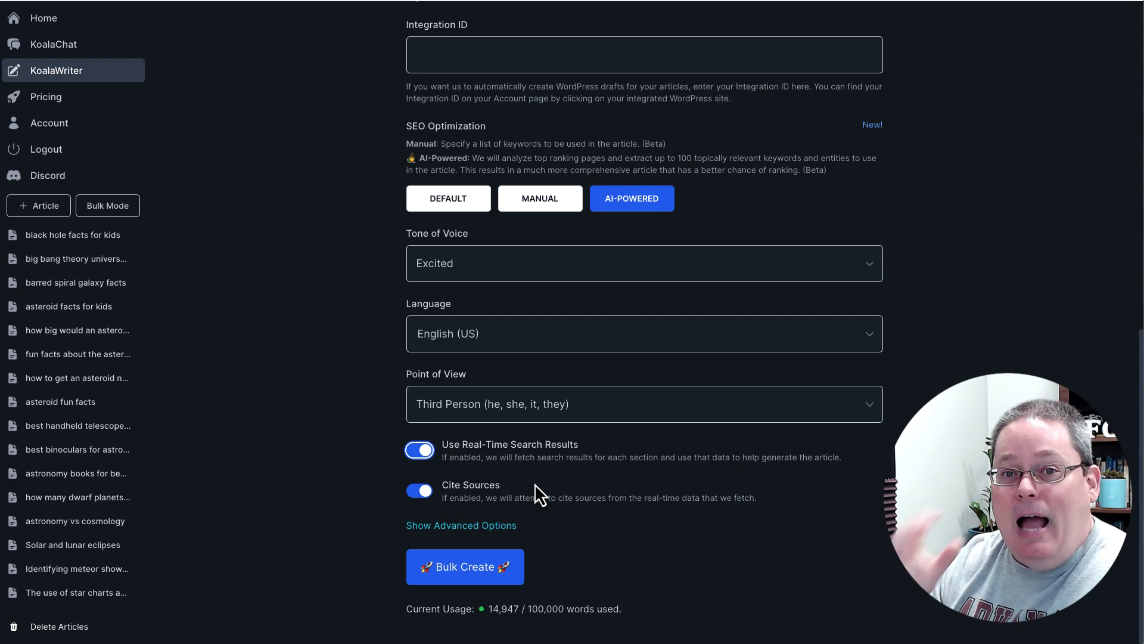
pyautogui.click(479, 526)
pyautogui.scroll(-6, 328, 492)
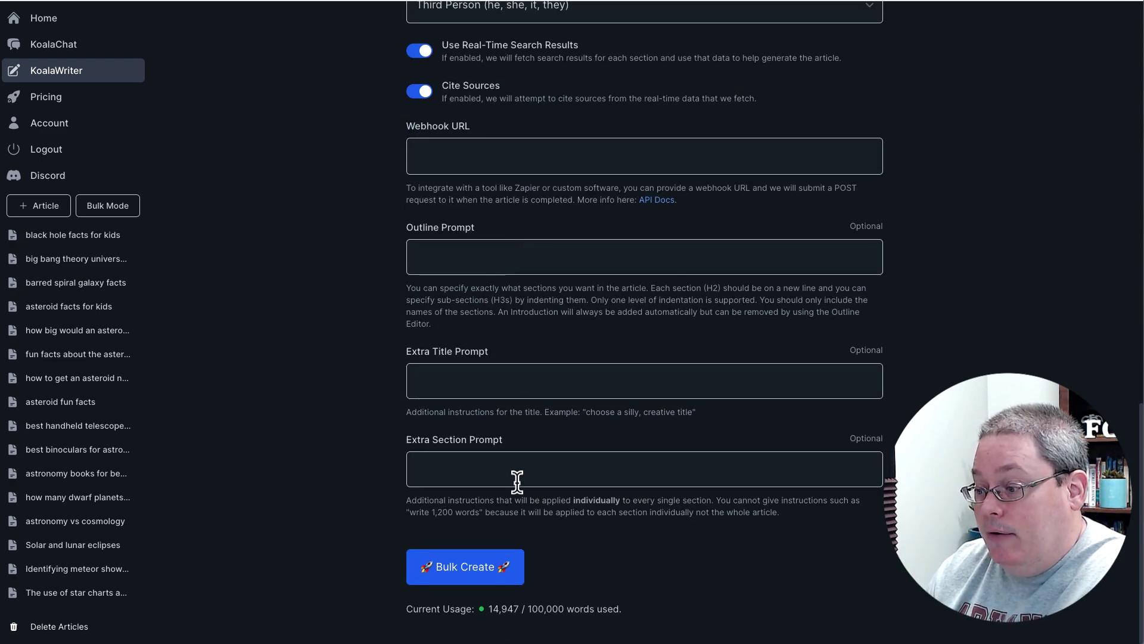
# Paste the saved 12th-grade analogies section prompt into Extra Section Prompt.
pyautogui.click(1003, 2)
pyautogui.scroll(-5, 826, 269)
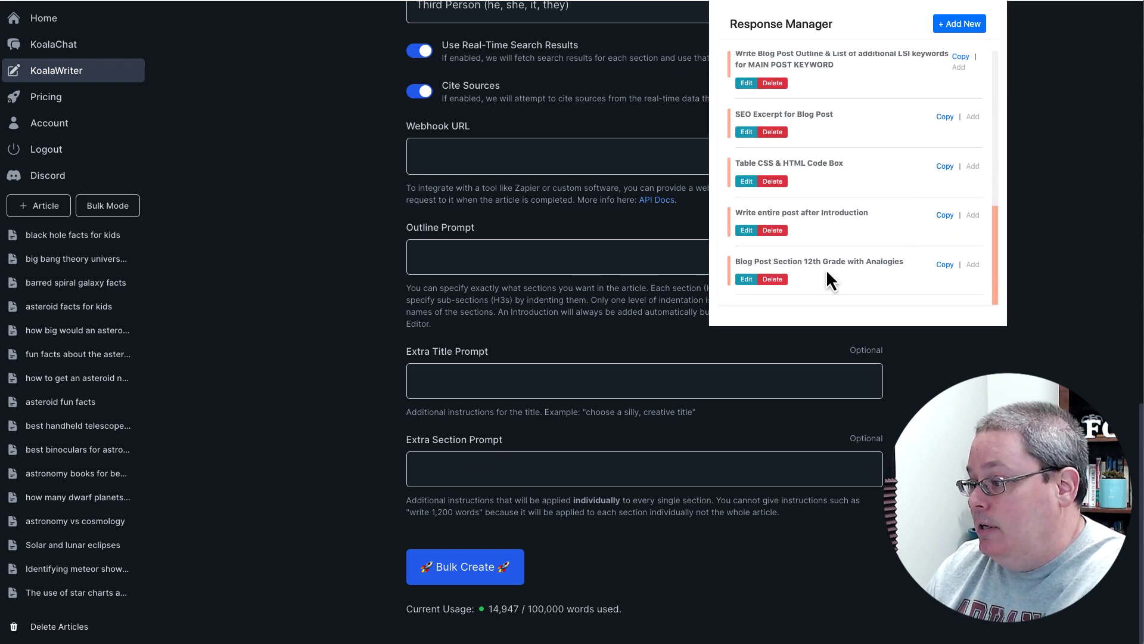
pyautogui.click(946, 265)
pyautogui.click(487, 468)
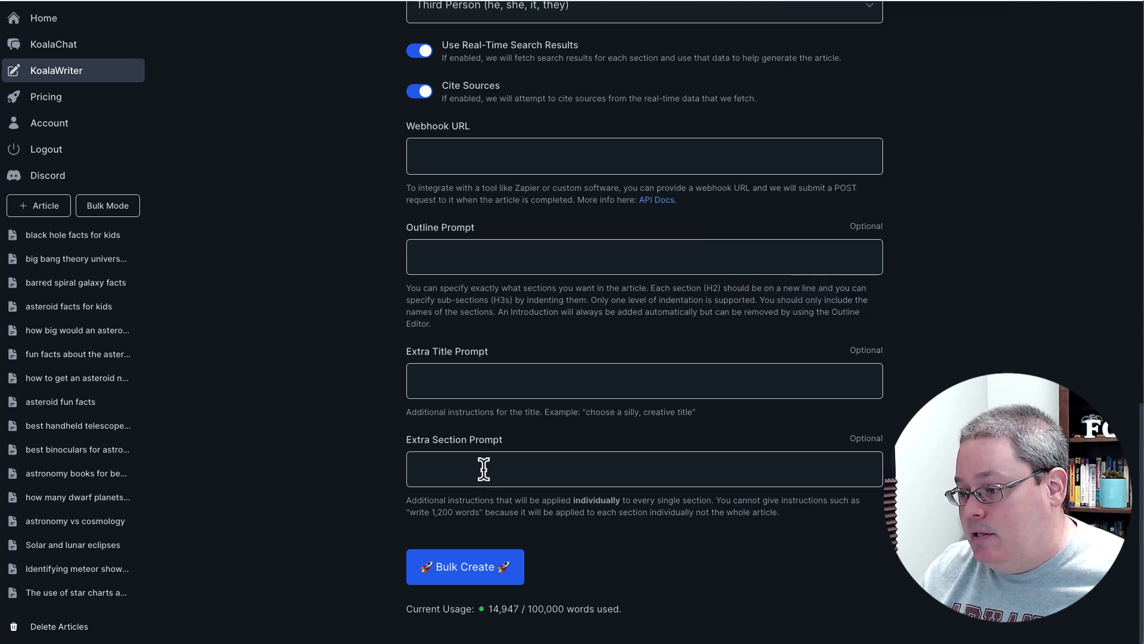
pyautogui.click(460, 468)
pyautogui.write('Now write II. The Beginning: Singularity and Inflation, please go deep into the subject as if you were teaching a 12 grade high school class, but keep it at a 5th grade reading level, and interesting with analogies and real world examples where they make sense to help the explanation of the information.')
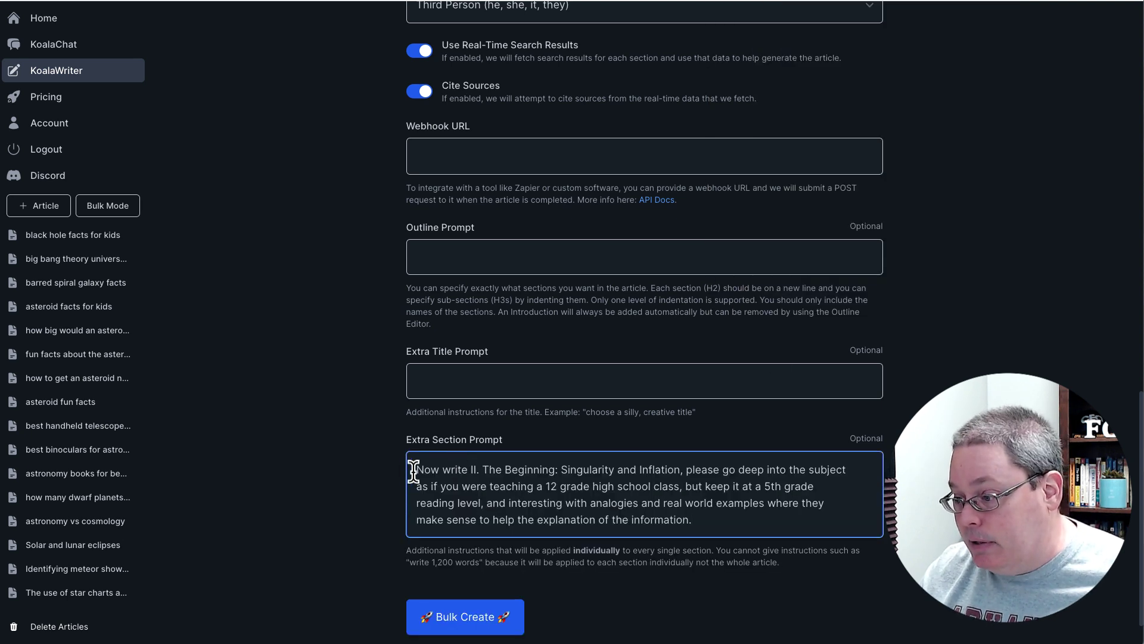
# Replace the prompt's opening 'Now write II…' clause with 'P'.
pyautogui.moveTo(416, 469); pyautogui.dragTo(690, 471)
pyautogui.write('P')
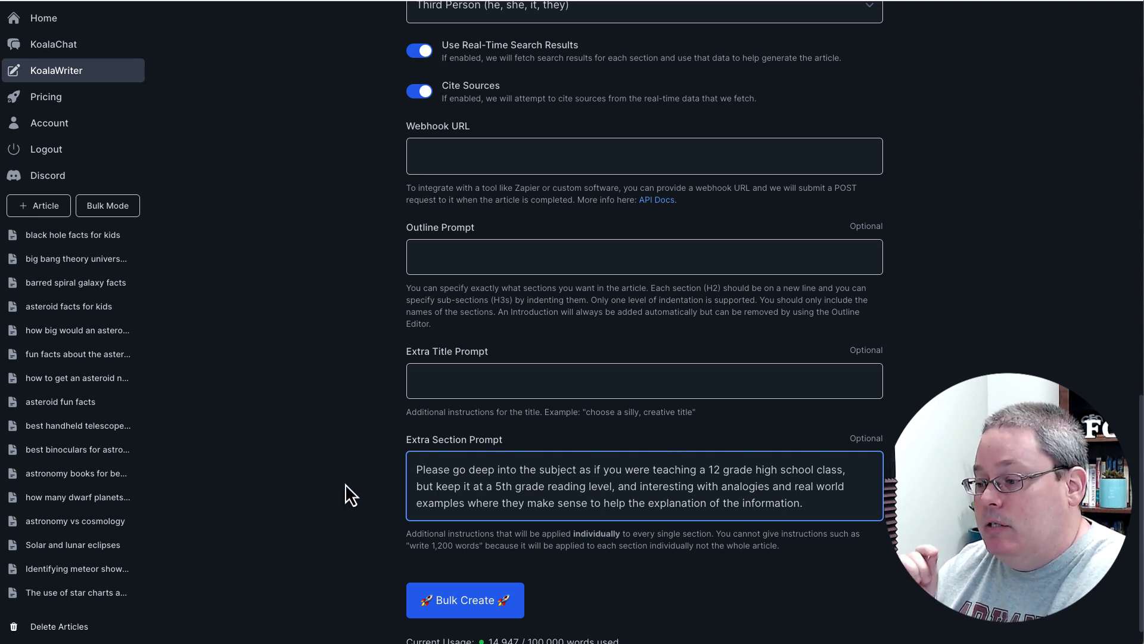
pyautogui.scroll(10, 341, 480)
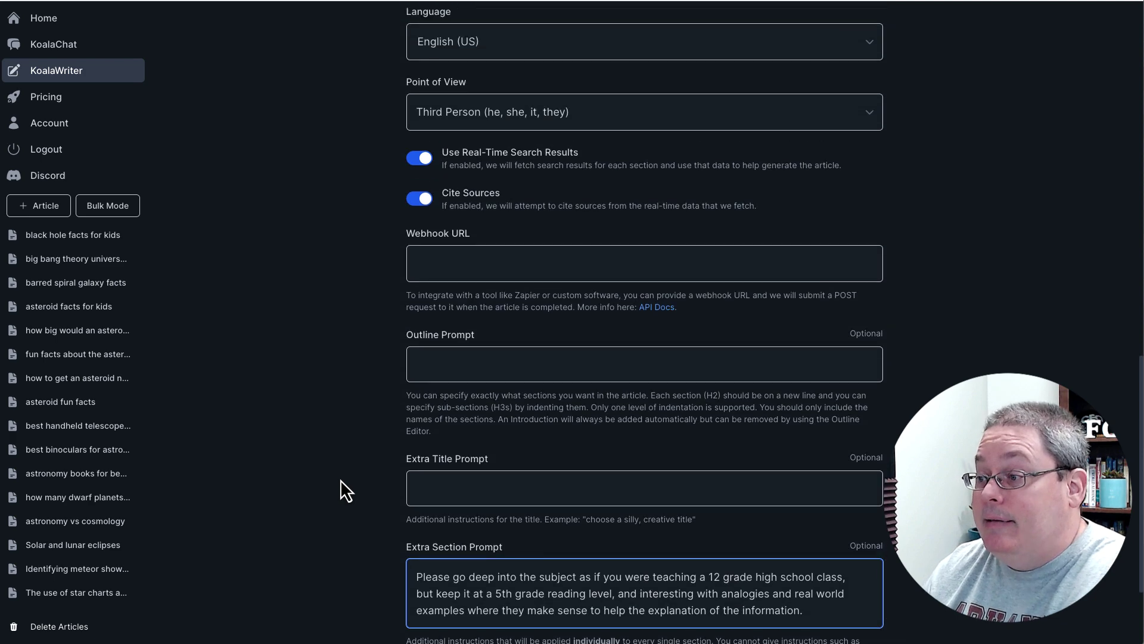
pyautogui.scroll(2, 344, 438)
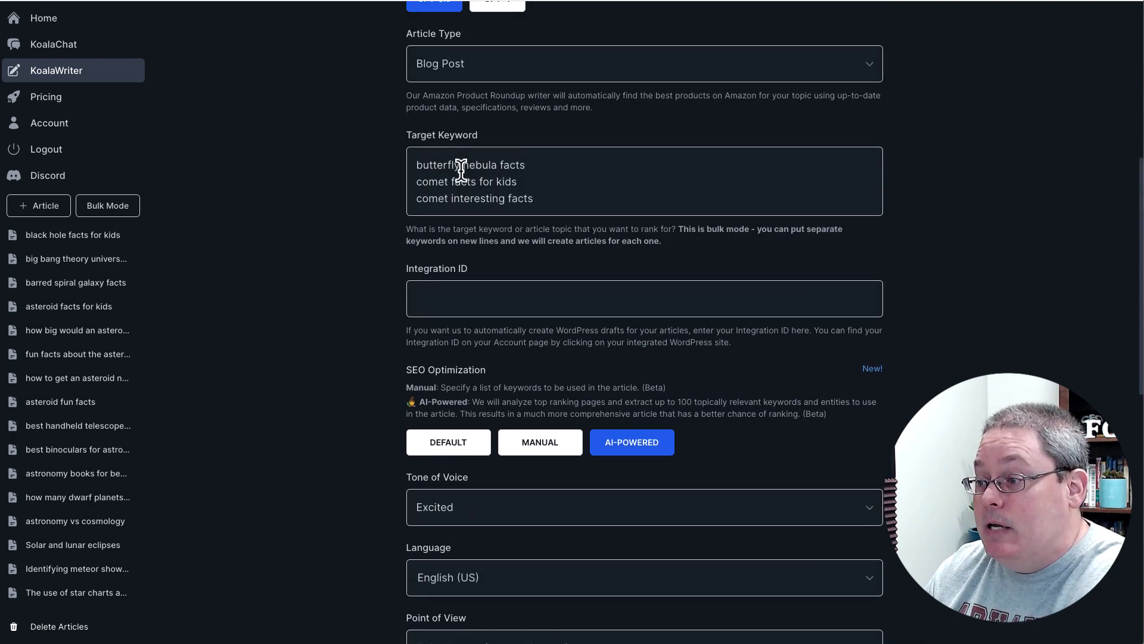
pyautogui.scroll(-15, 360, 331)
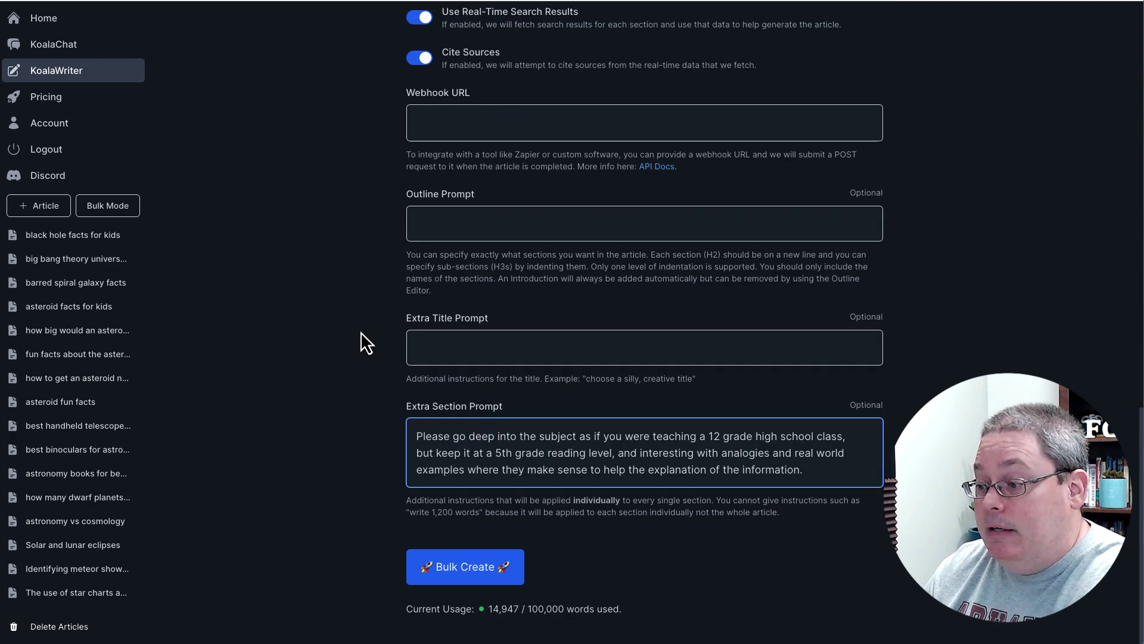
pyautogui.scroll(20, 363, 366)
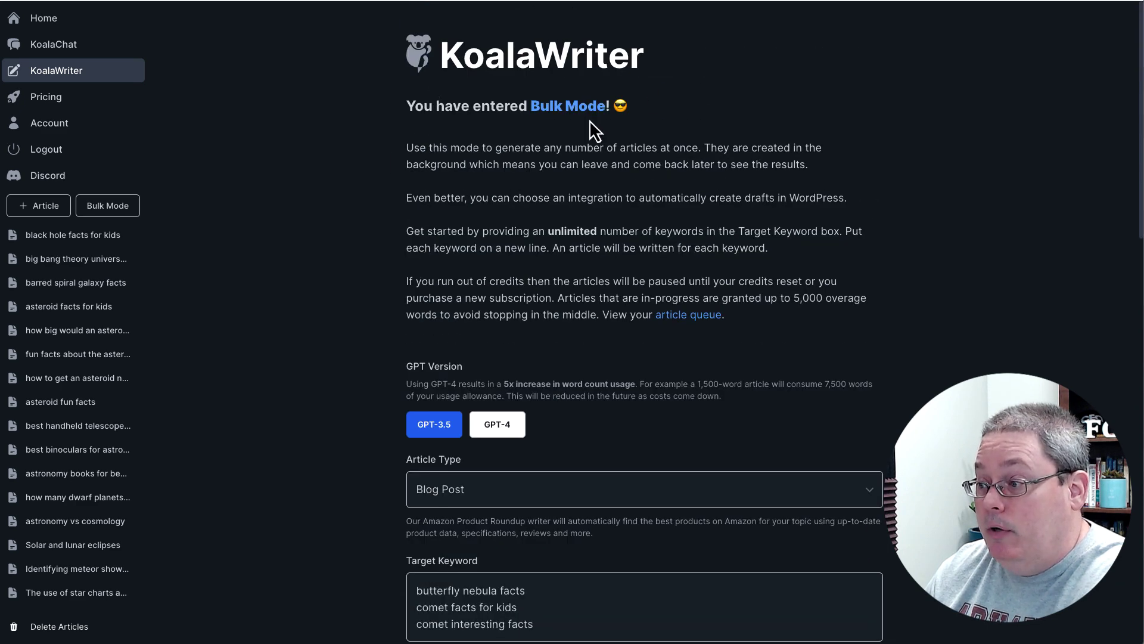
pyautogui.scroll(-15, 344, 358)
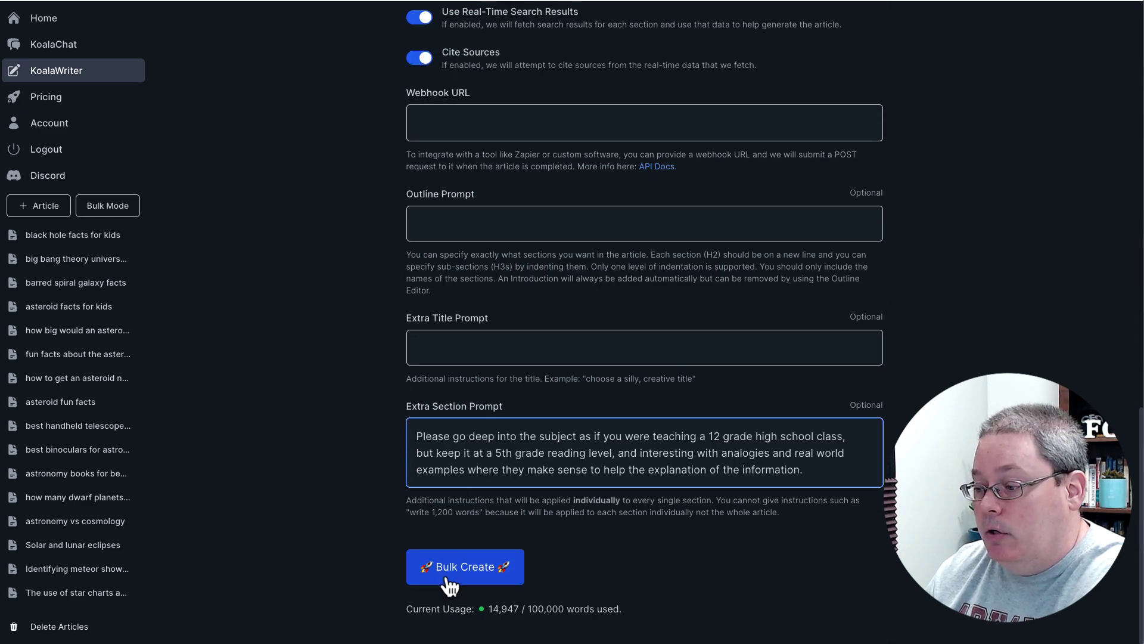
# Bulk-create the three articles and check the in-progress and 3 queued counts.
pyautogui.click(447, 575)
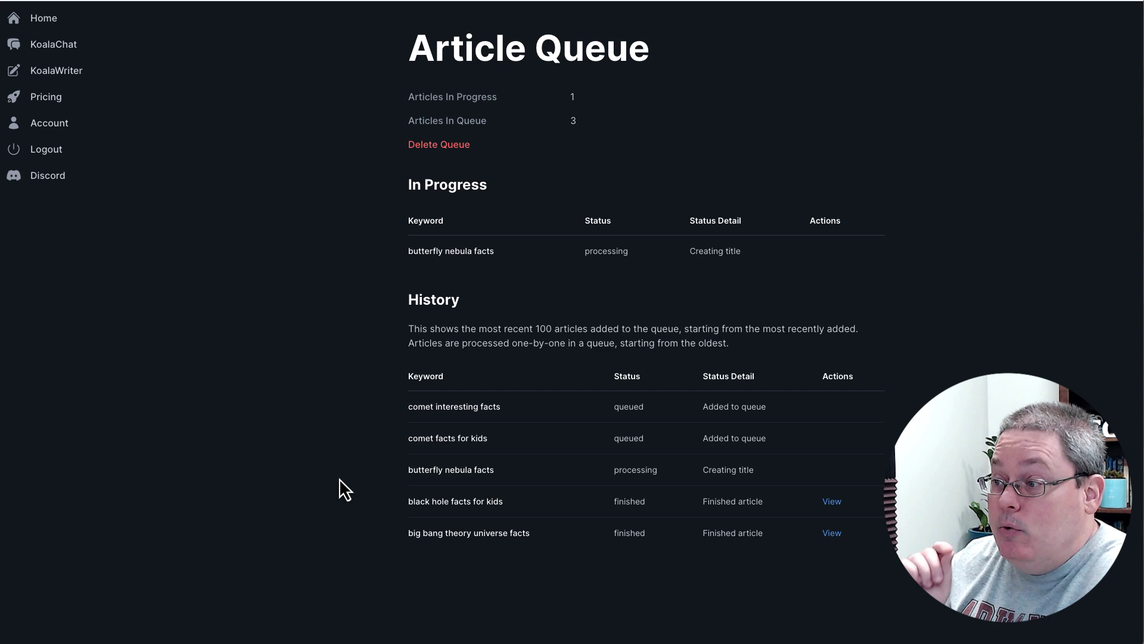
pyautogui.doubleClick(572, 98)
pyautogui.doubleClick(574, 121)
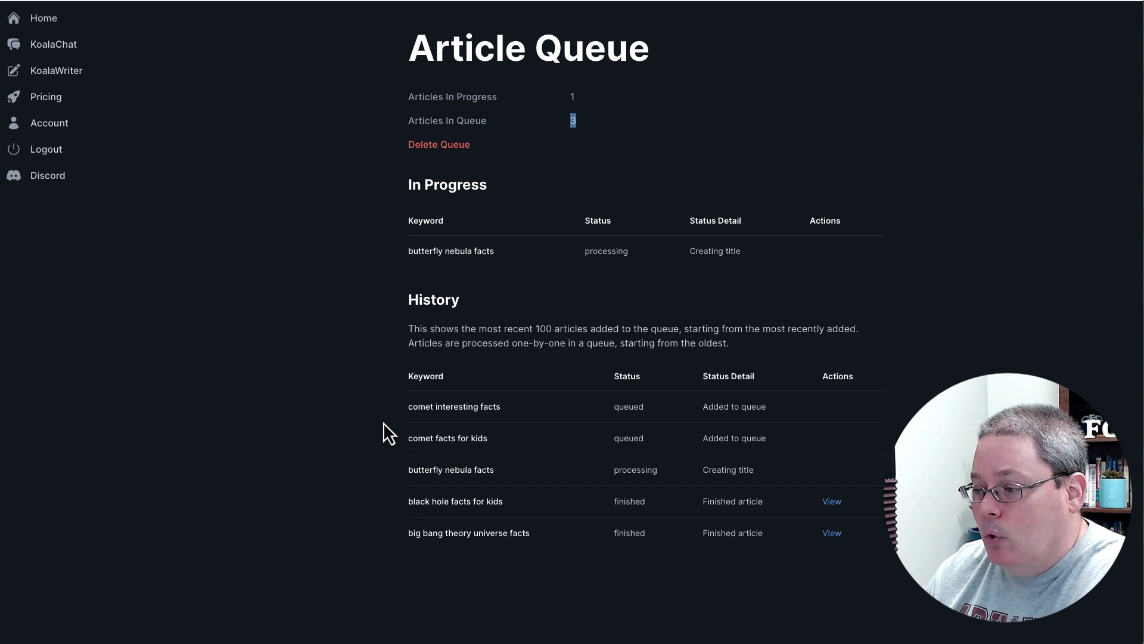
# Review the headings and rows of the Article Queue's History table.
pyautogui.moveTo(384, 422); pyautogui.dragTo(503, 470)
pyautogui.click(503, 471)
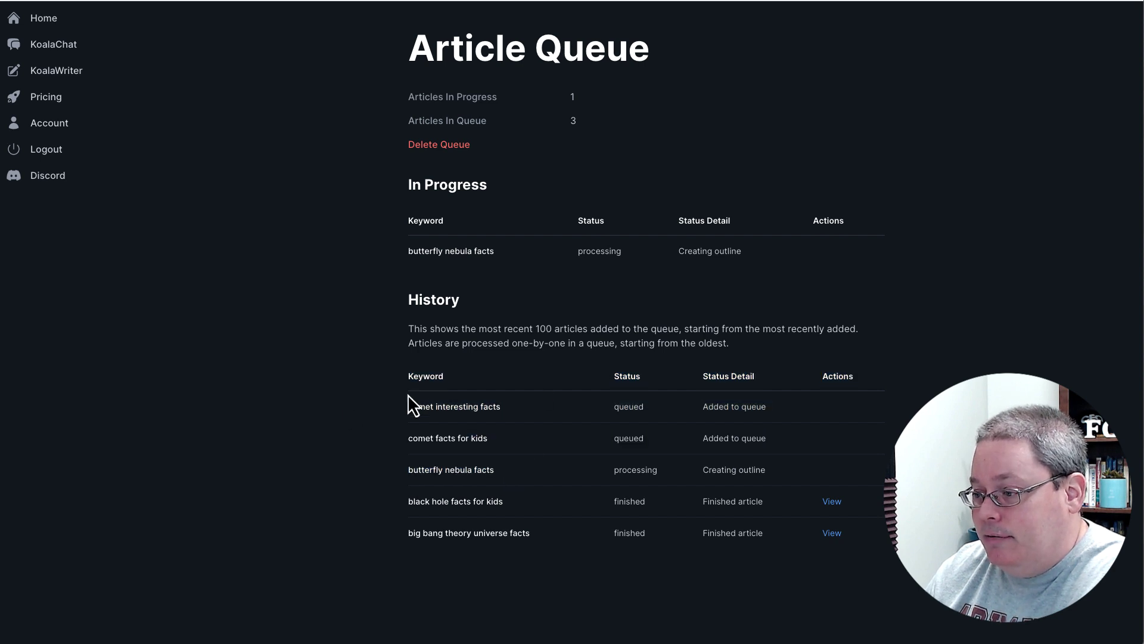
pyautogui.moveTo(405, 394); pyautogui.dragTo(884, 592)
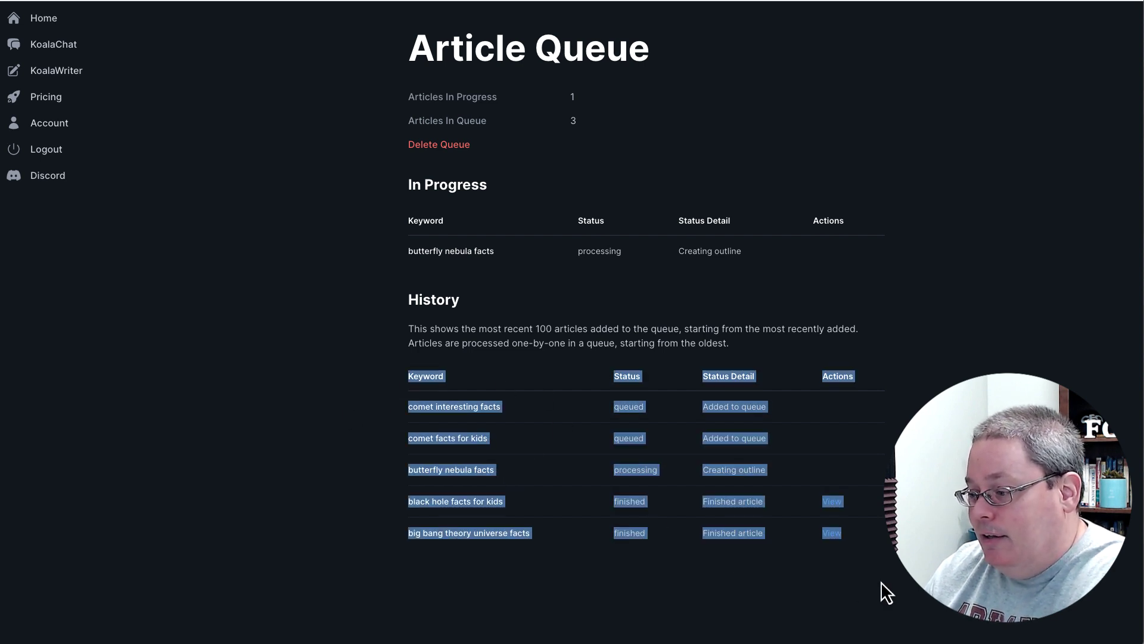
pyautogui.click(718, 583)
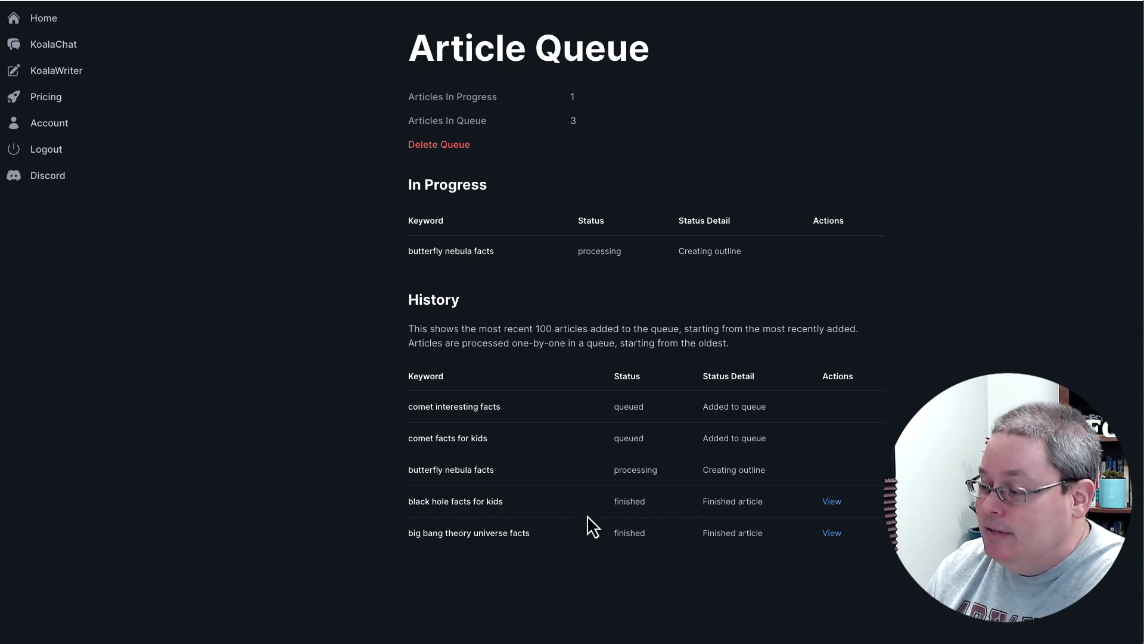
# Open the finished 'big bang theory universe facts' article and scroll through it.
pyautogui.click(831, 536)
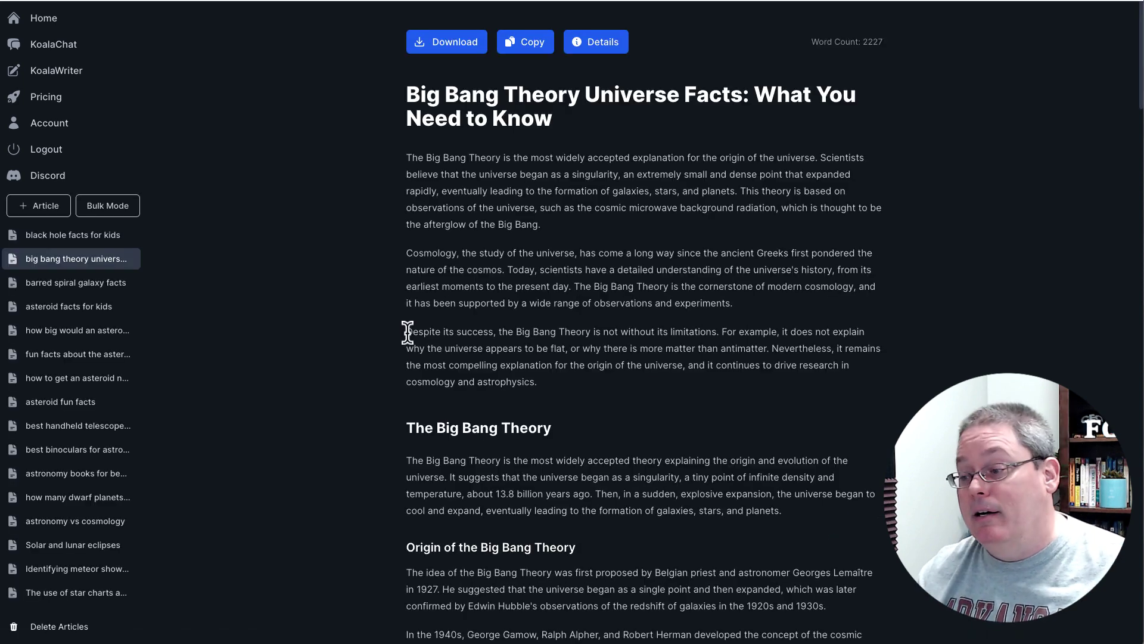
pyautogui.scroll(-15, 371, 374)
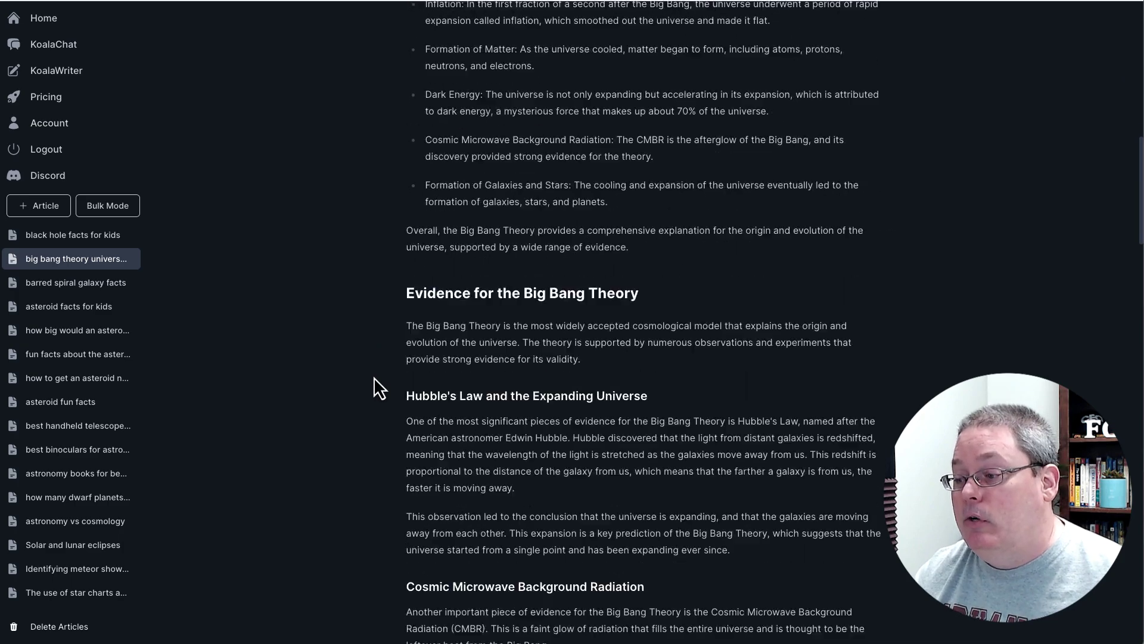
pyautogui.scroll(-20, 378, 381)
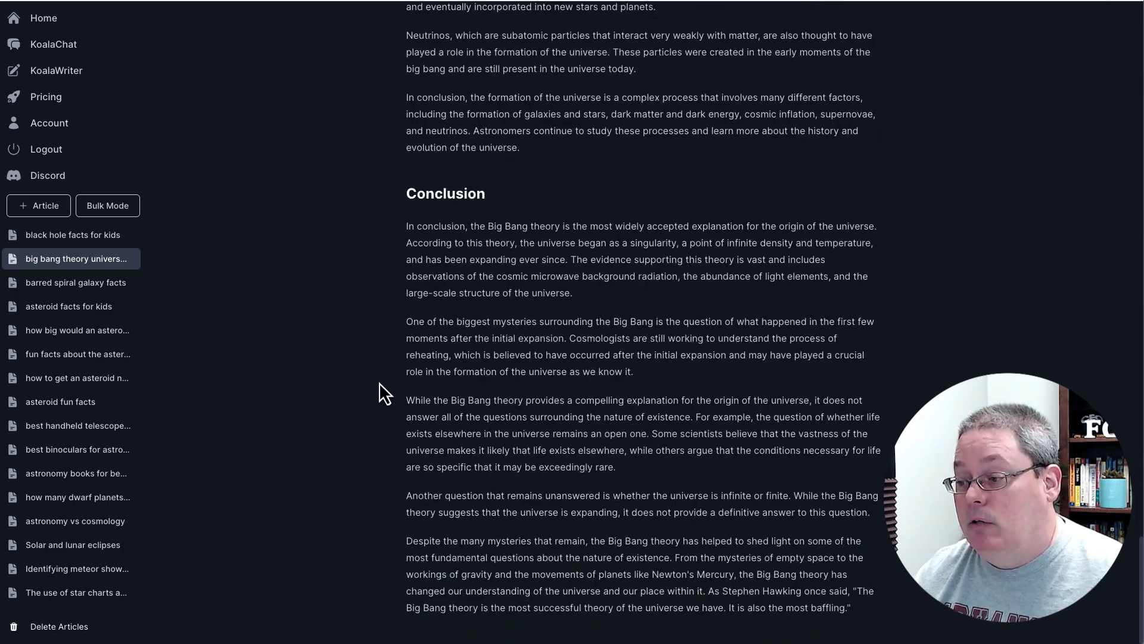
pyautogui.scroll(20, 381, 386)
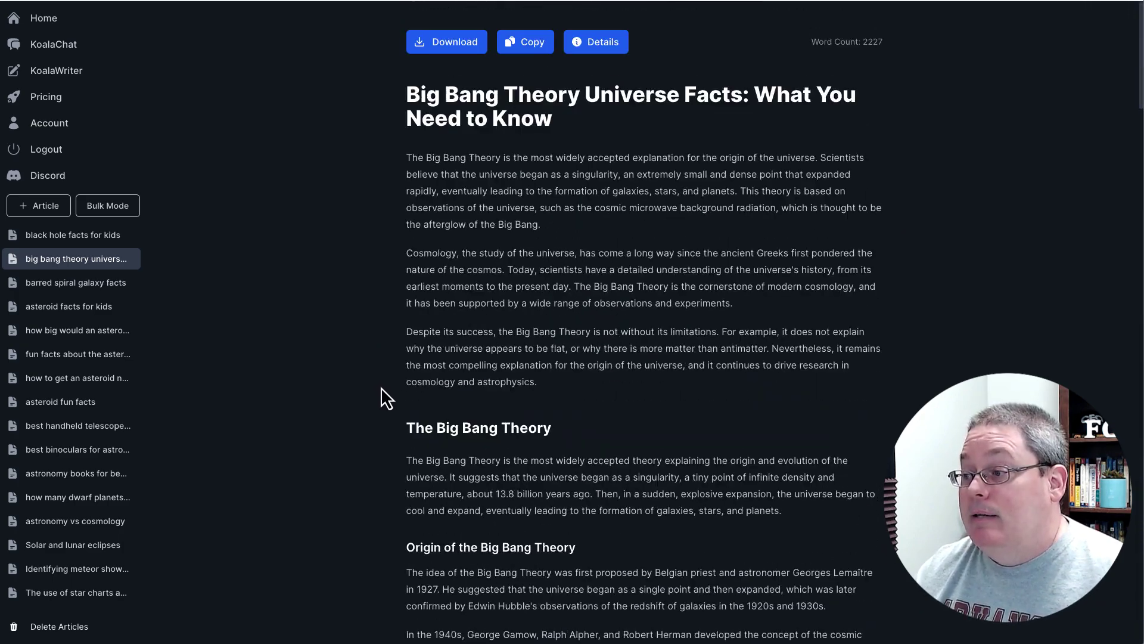
# Check the article's generation details, including its automatic SEO optimization level, then close them.
pyautogui.click(584, 47)
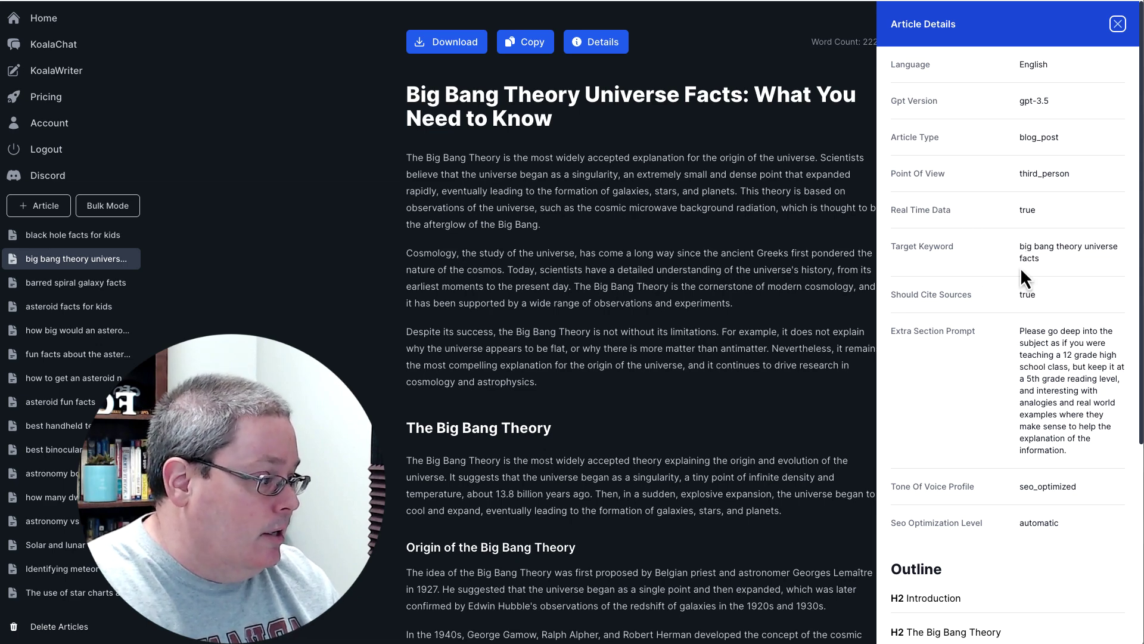
pyautogui.scroll(-2, 1002, 285)
pyautogui.scroll(-3, 999, 286)
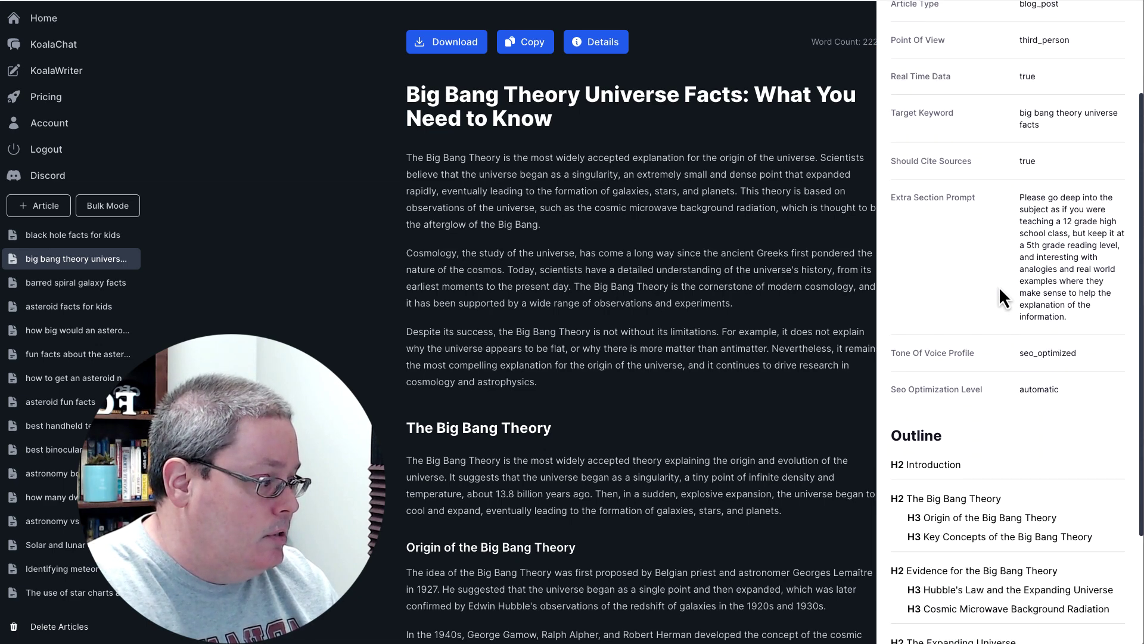
pyautogui.moveTo(891, 348); pyautogui.dragTo(1062, 352)
pyautogui.click(988, 349)
pyautogui.scroll(-2, 990, 352)
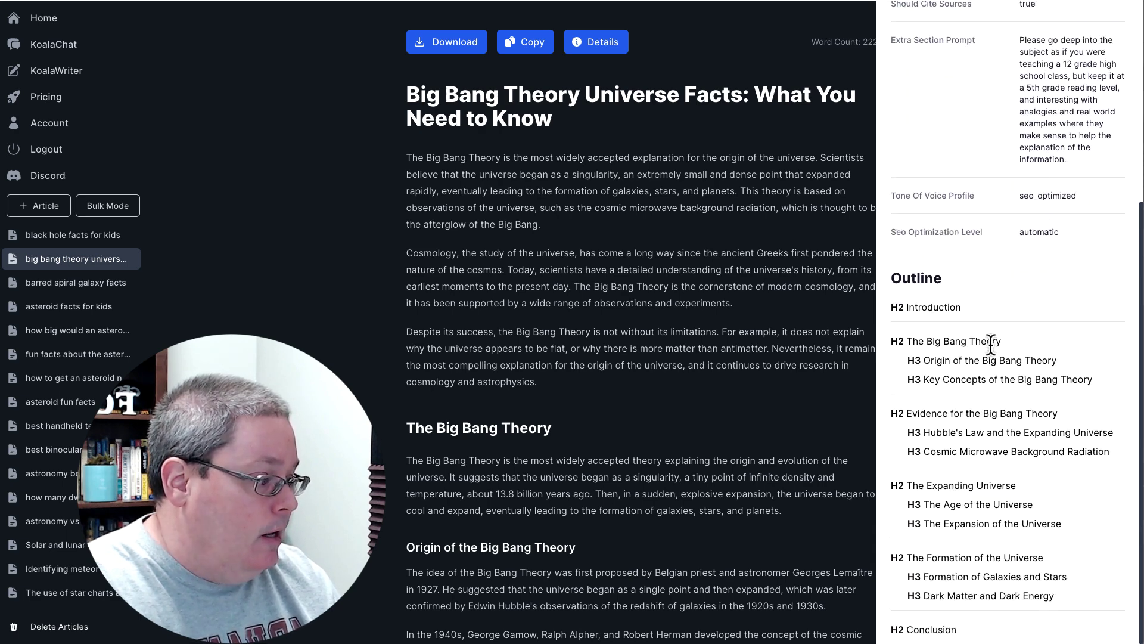
pyautogui.scroll(5, 991, 352)
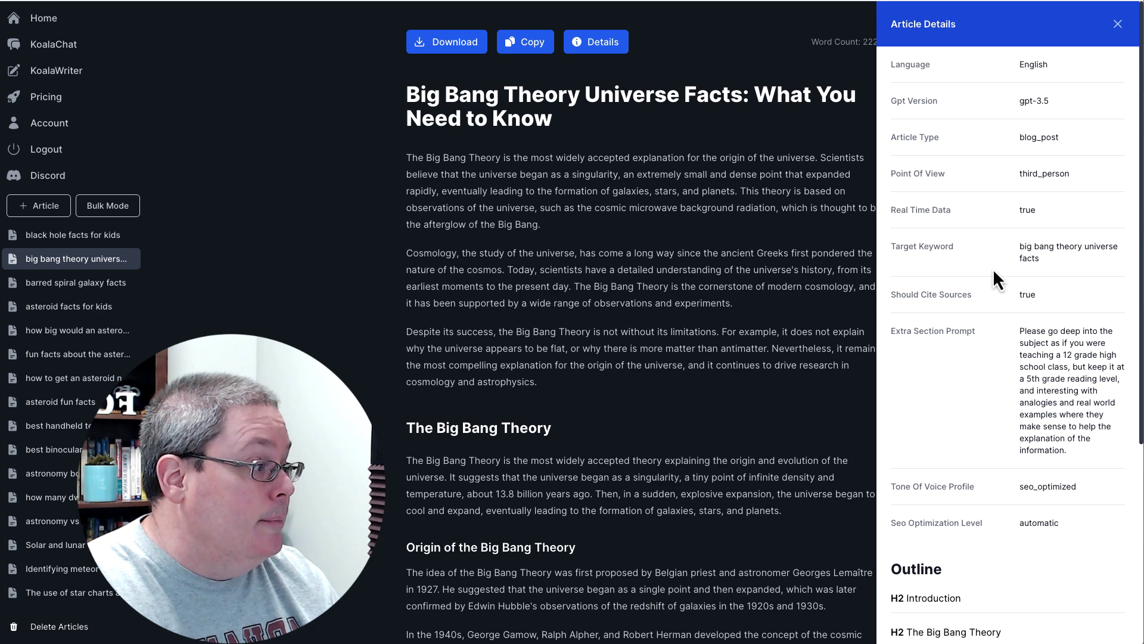
pyautogui.click(1118, 24)
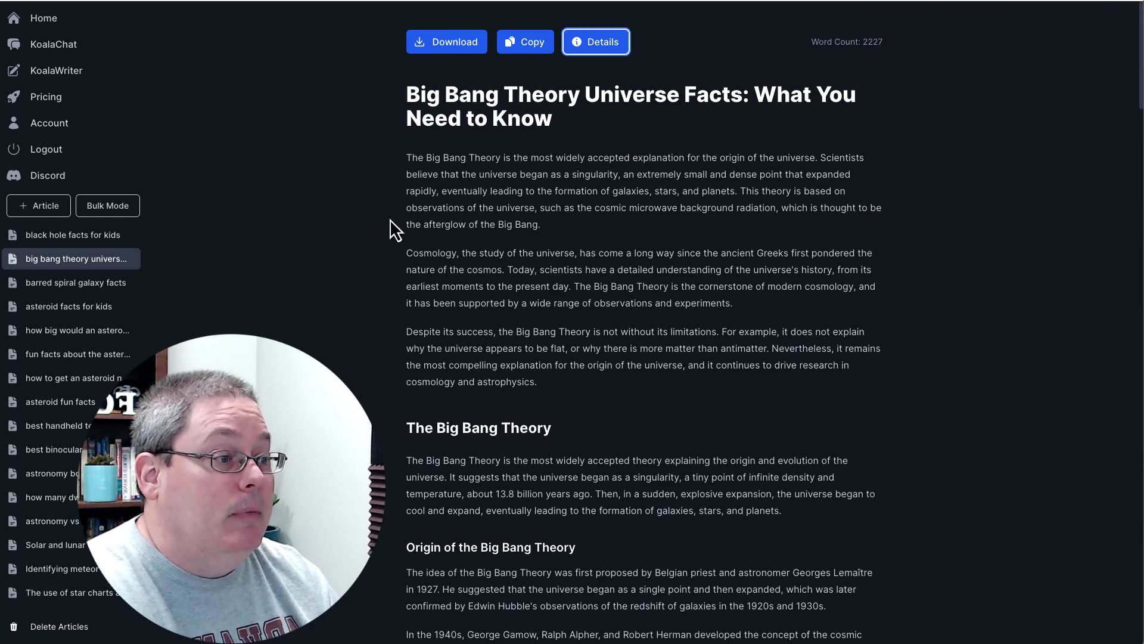